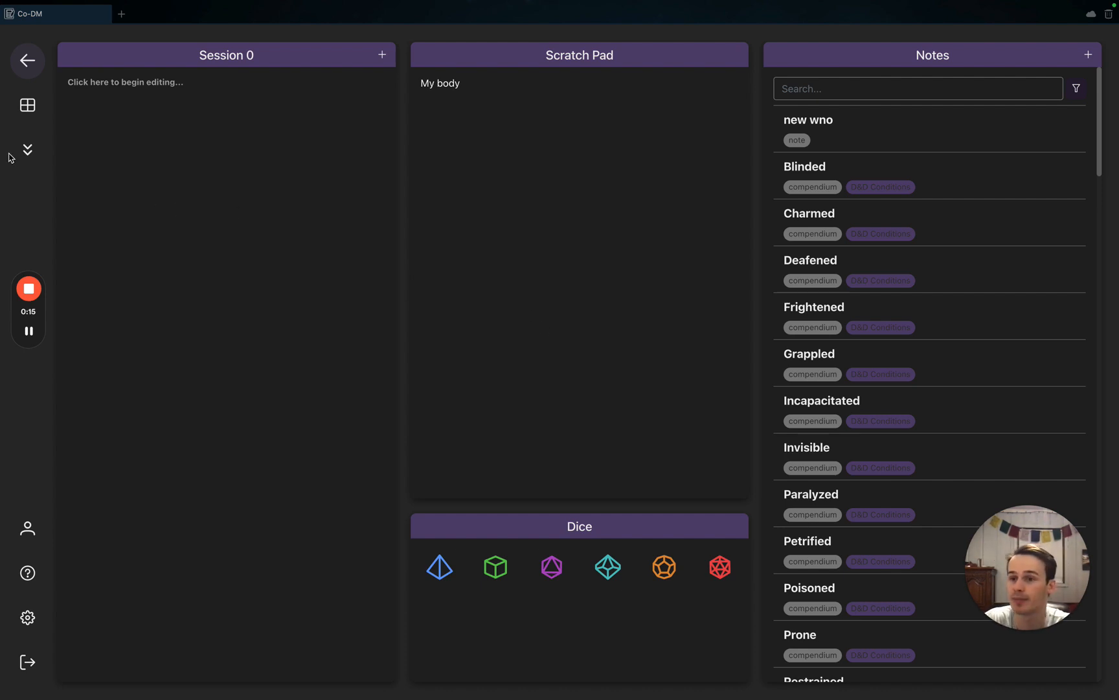
Open the calendars section and create a calendar named "Calendar of Narnia"
left_click(29, 153)
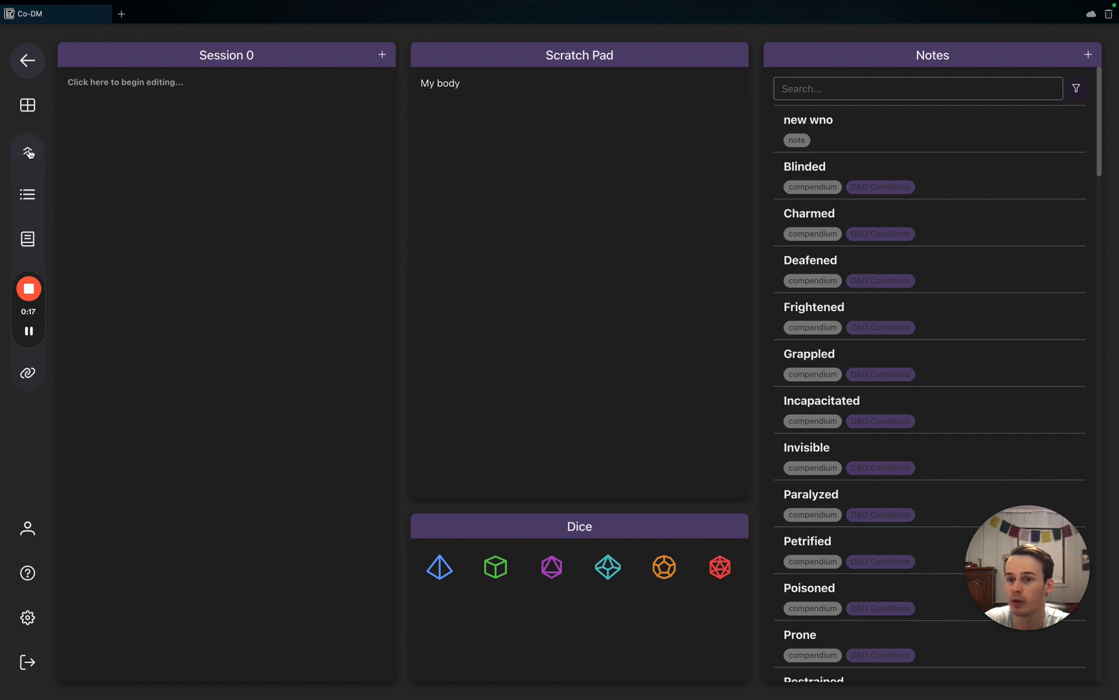
mouse_move(28, 276)
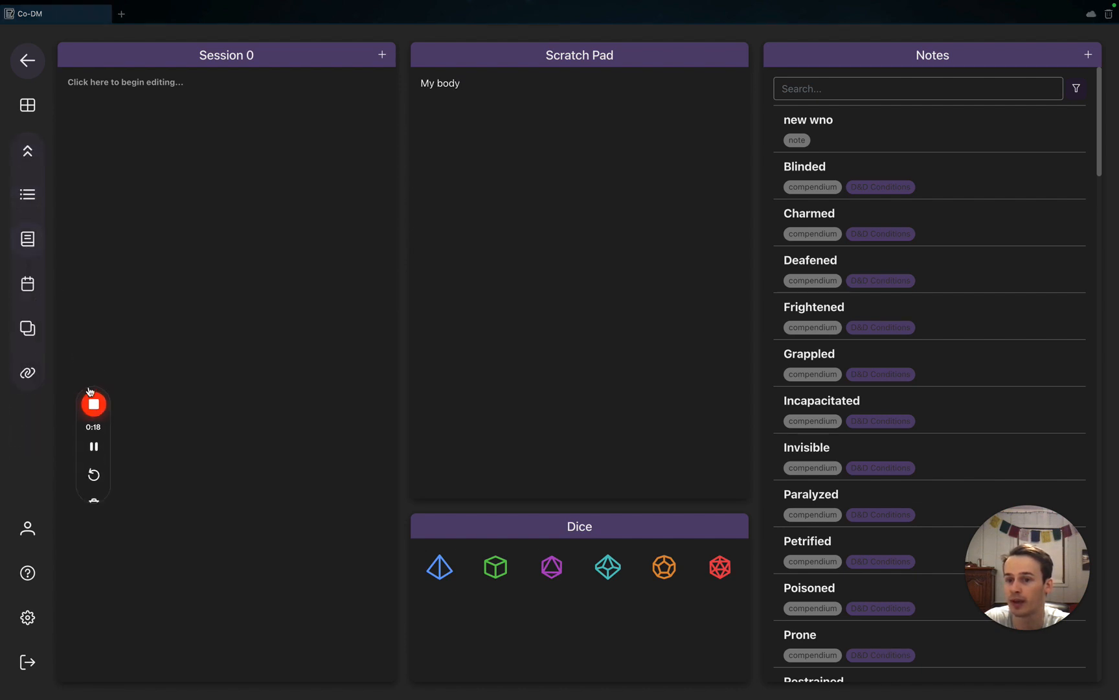
left_click(29, 285)
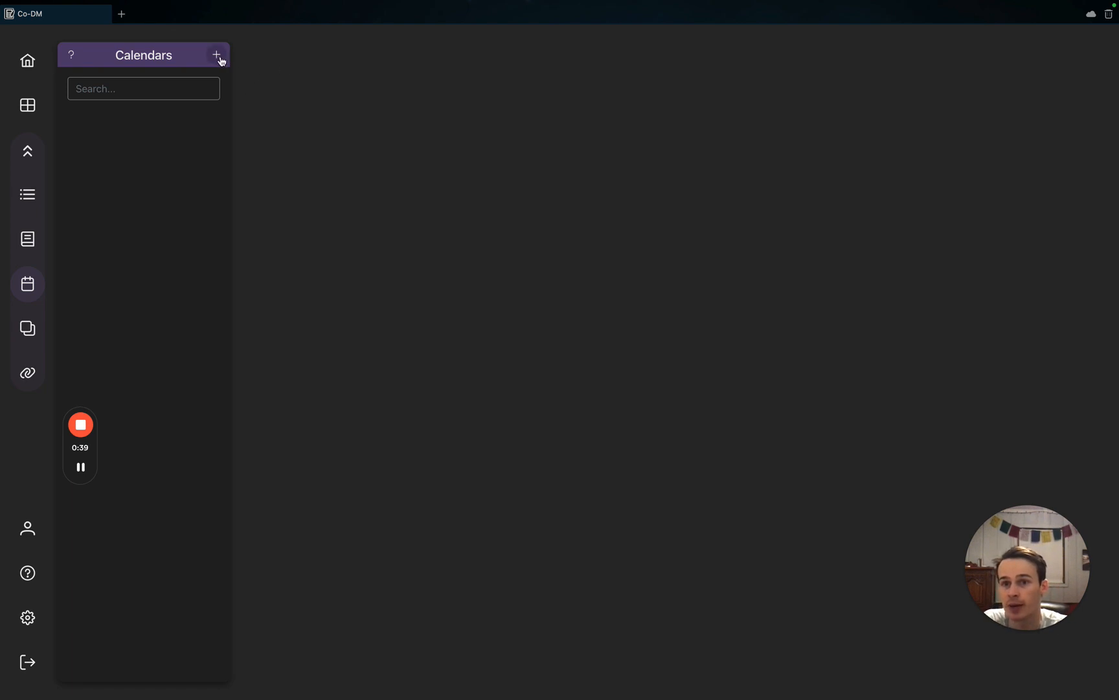
left_click(218, 56)
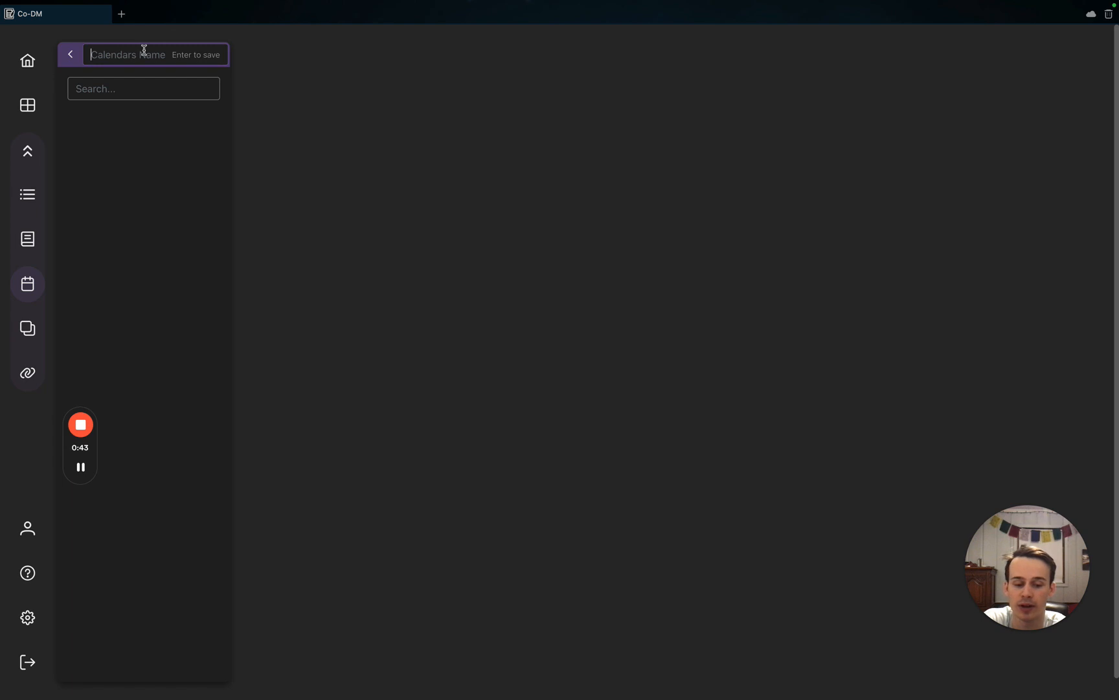
type("Calendar of Narnia")
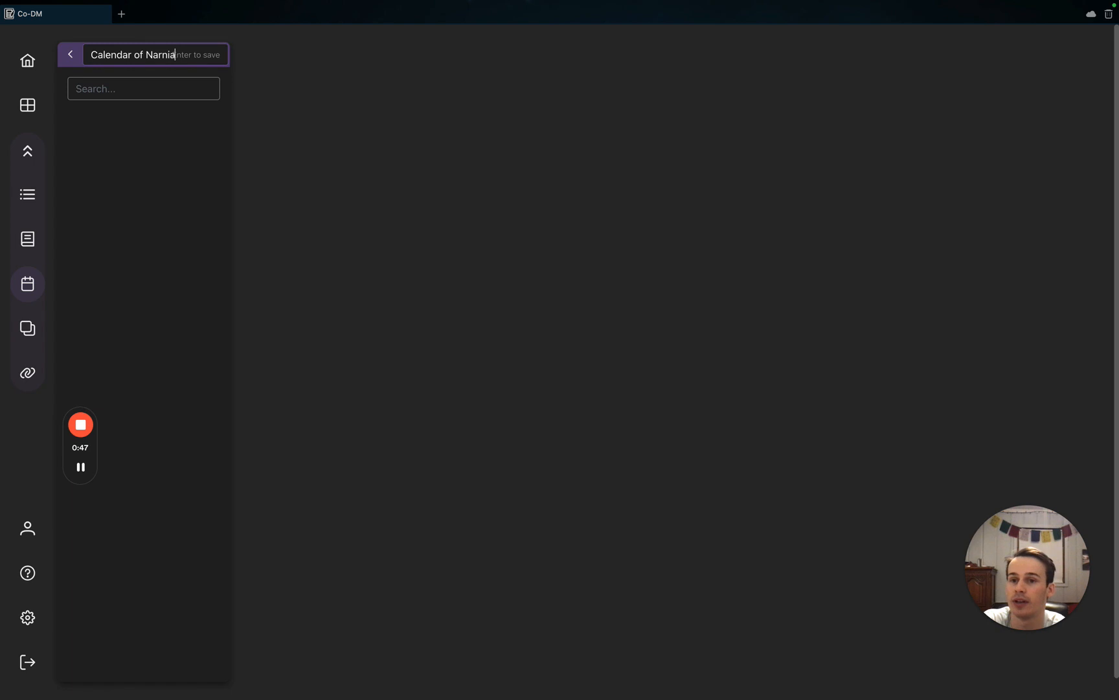
key("Return")
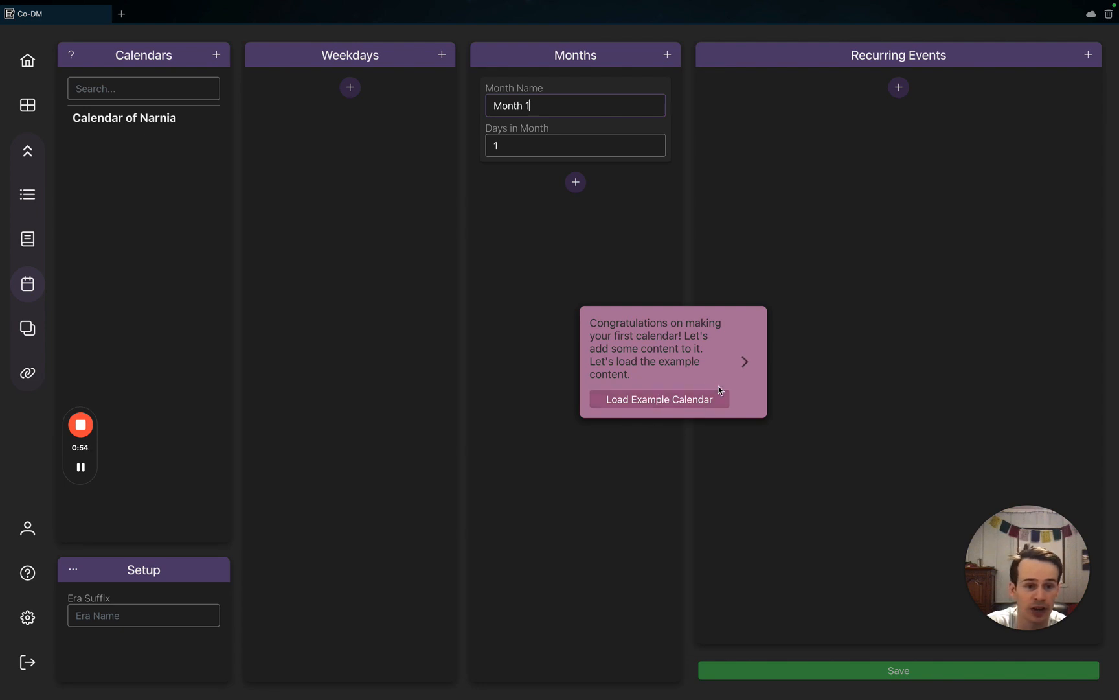
Advance through the first-calendar tutorial hints without loading the example calendar, and dismiss them
left_click(745, 363)
left_click(745, 363)
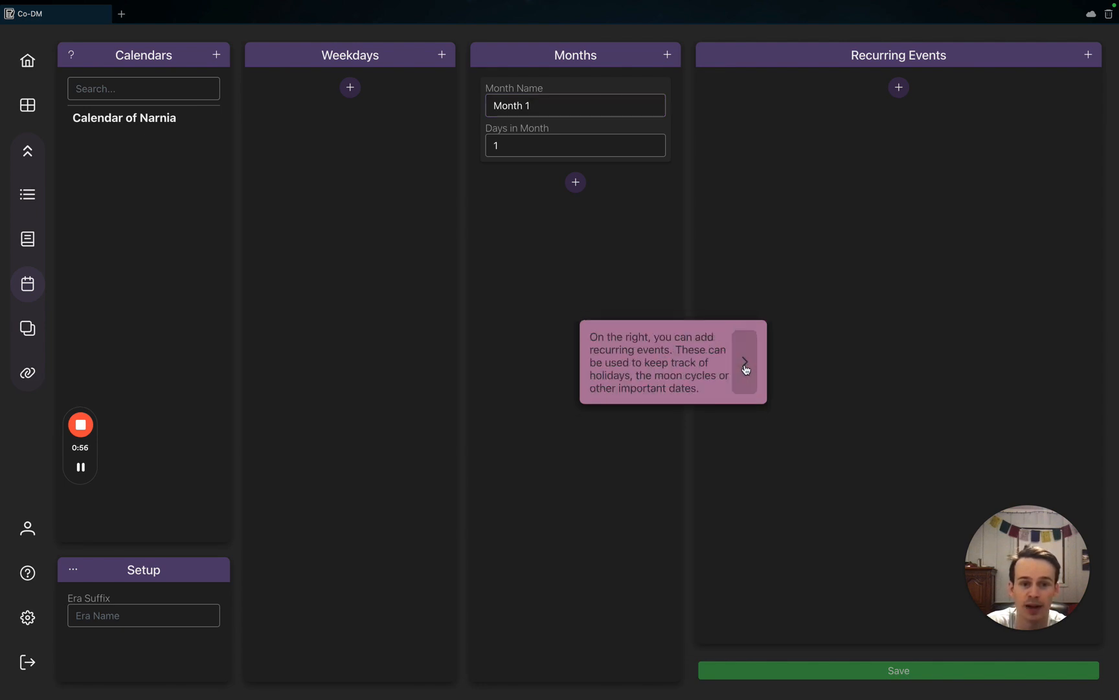
left_click(745, 363)
left_click(744, 366)
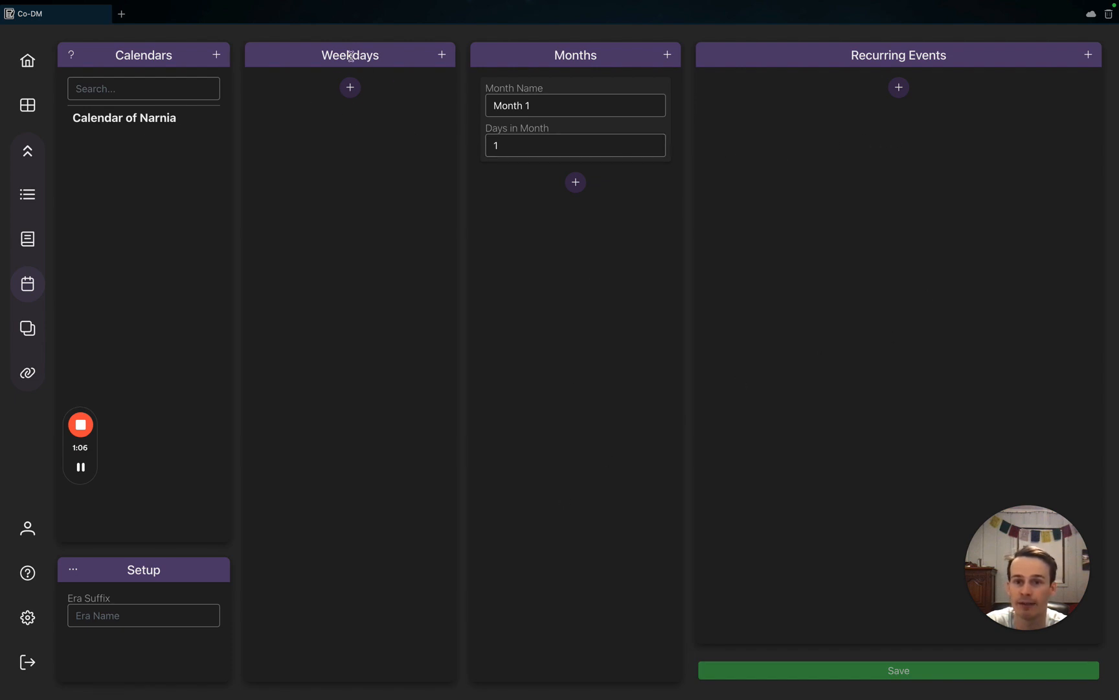
Add three weekdays to the calendar named "Day 1", "Tuesday" and "Funday"
left_click(350, 88)
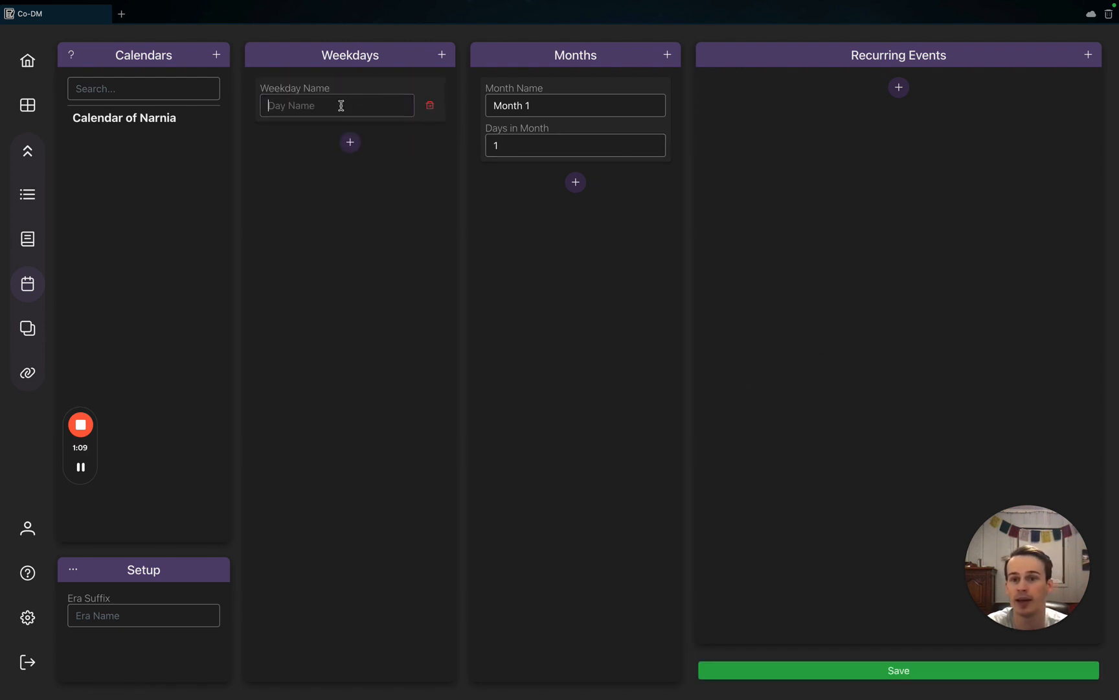
type("Day 1")
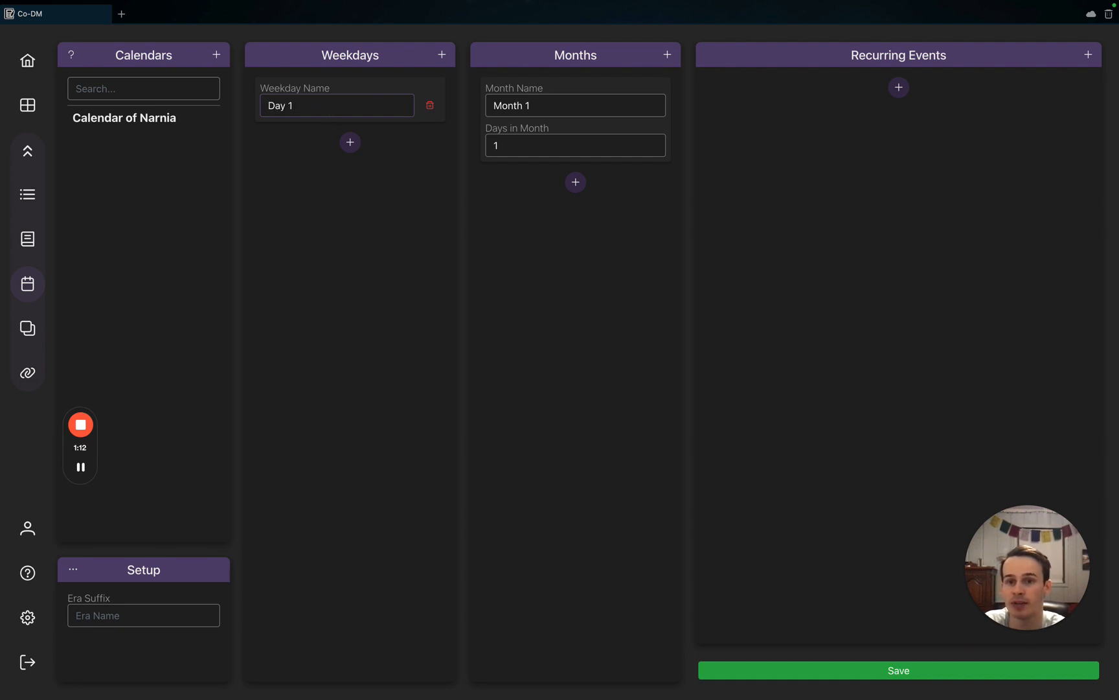
left_click(350, 142)
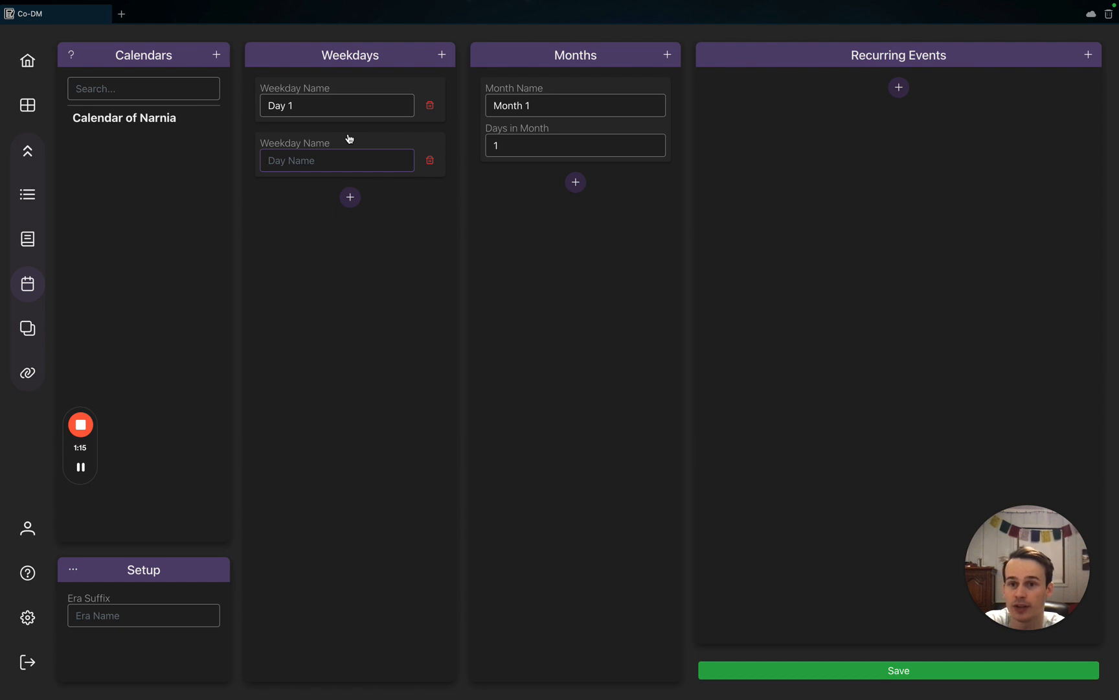
type("Tu")
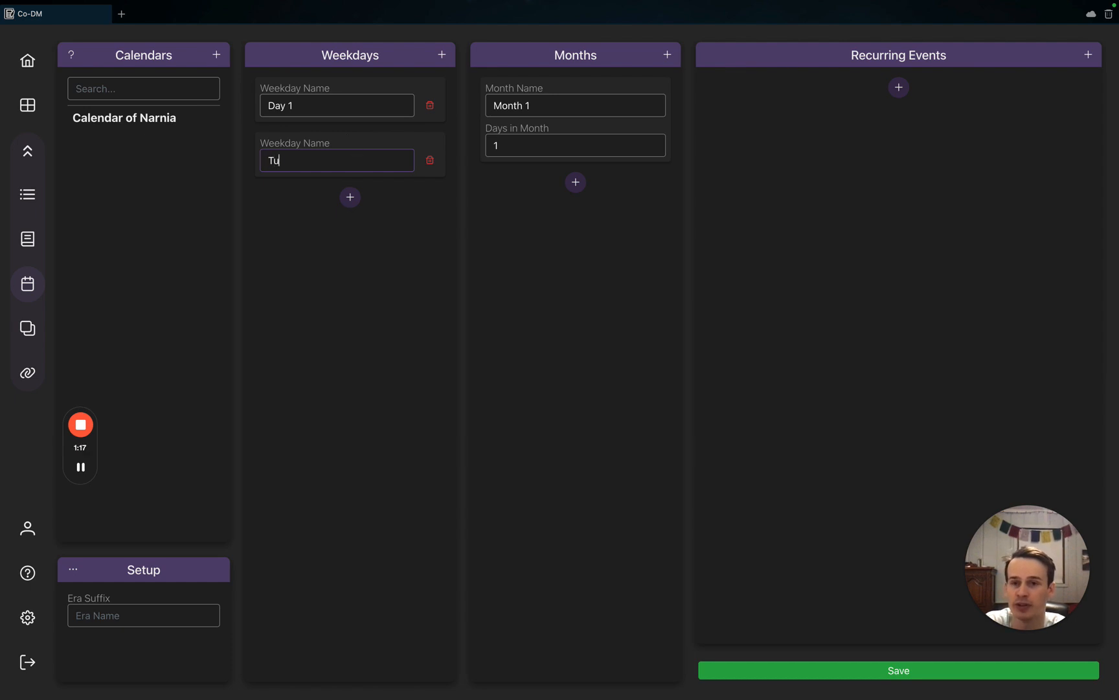
type("esday")
key("Return")
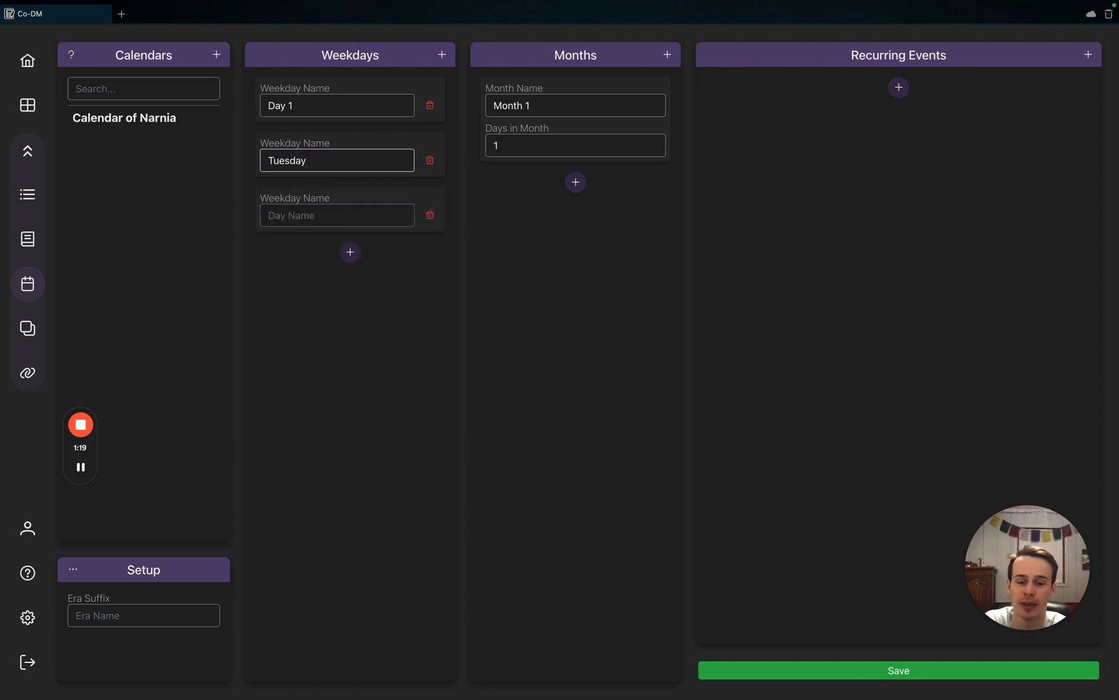
type("Funday")
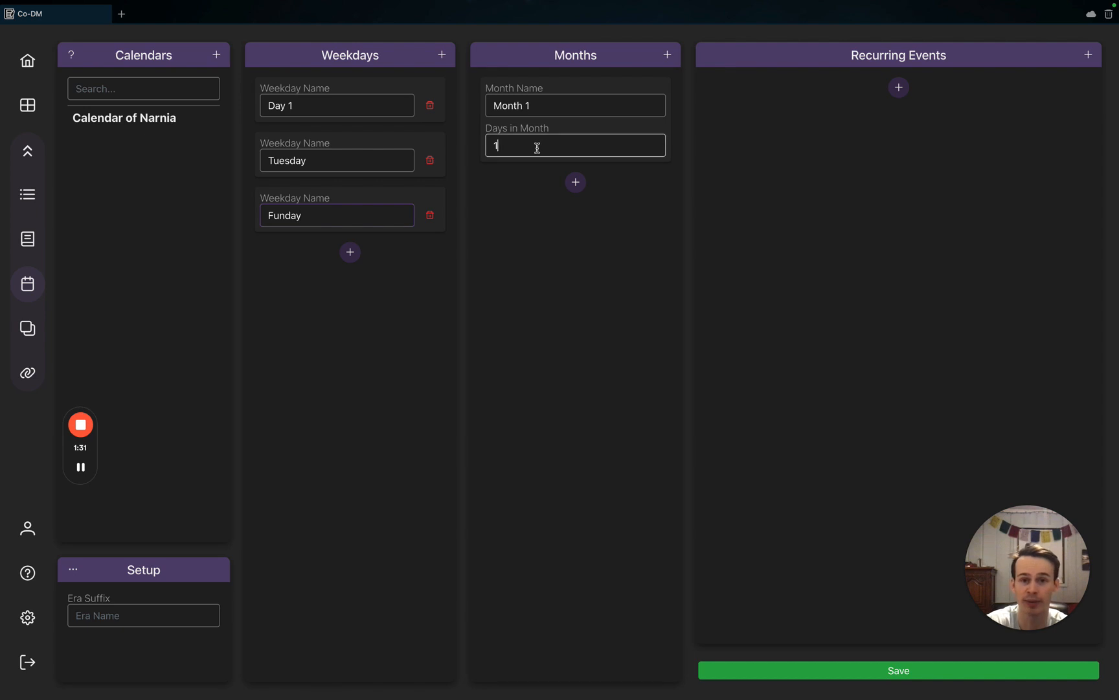
Set the first month's length to 20 days and rename it "January"
mouse_move(537, 148)
left_mouse_down()
mouse_move(576, 153)
mouse_move(527, 150)
left_mouse_up()
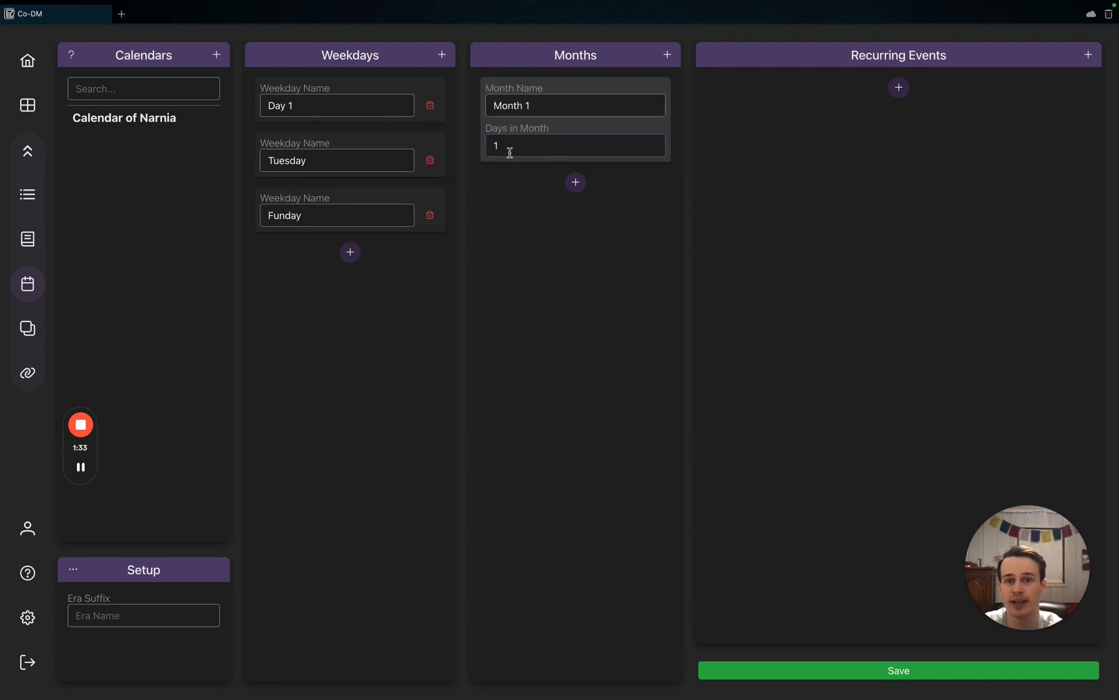
key("BackSpace")
type("20")
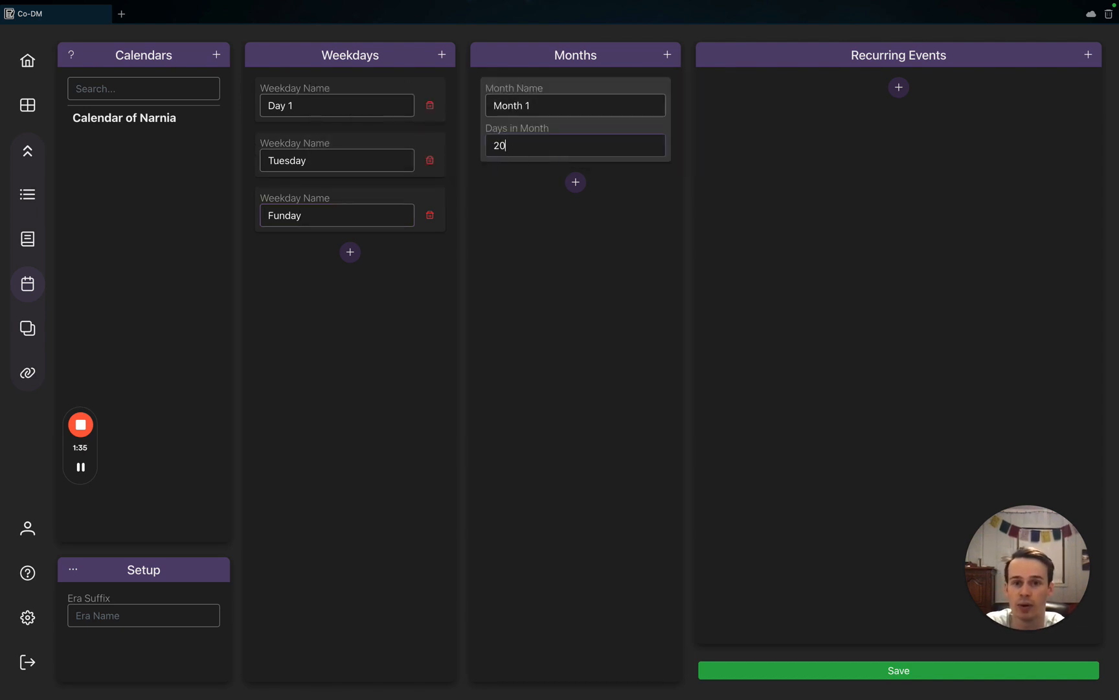
triple_click(543, 104)
type("January")
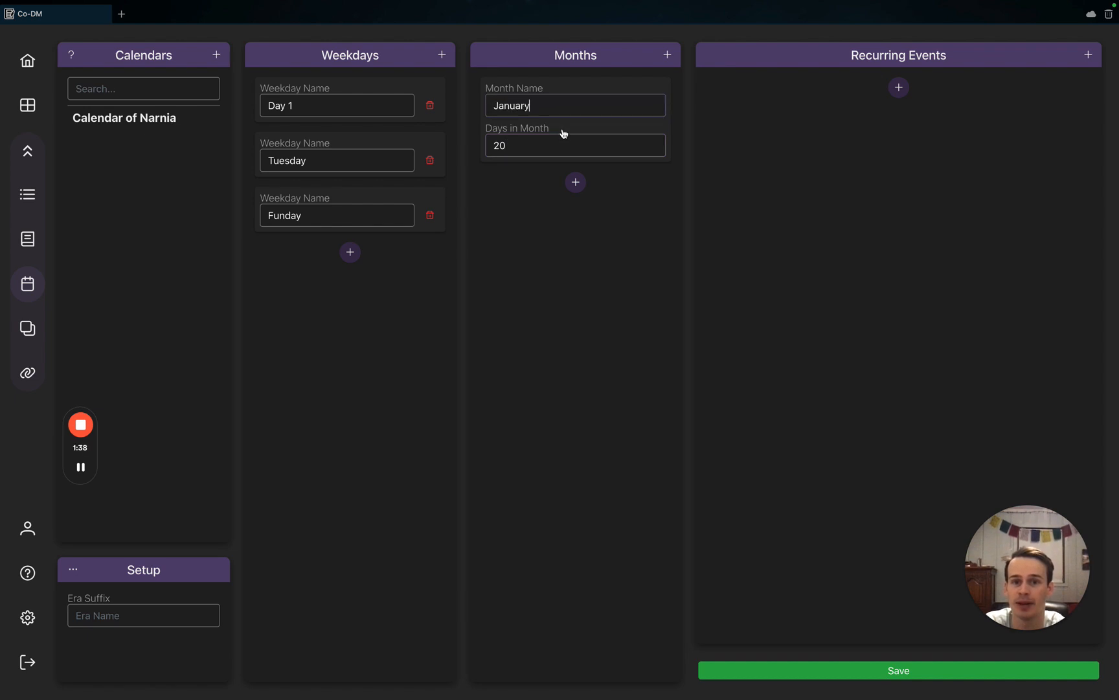
Add a second month named "February" with 200 days
left_click(550, 138)
key("Tab")
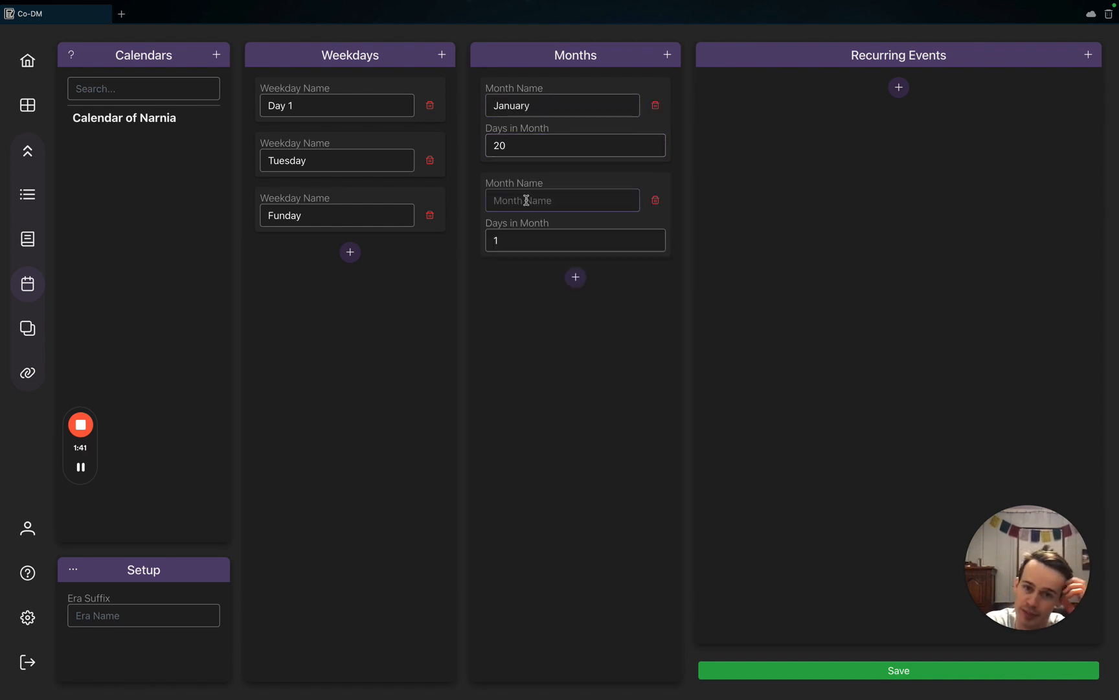
type("February")
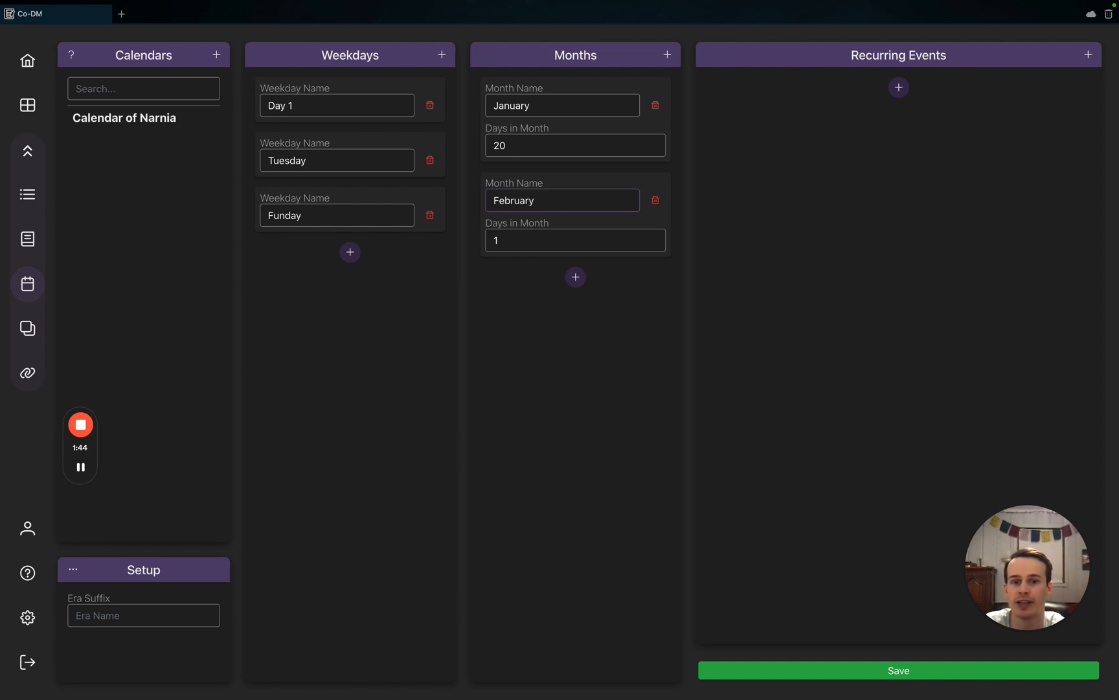
double_click(547, 231)
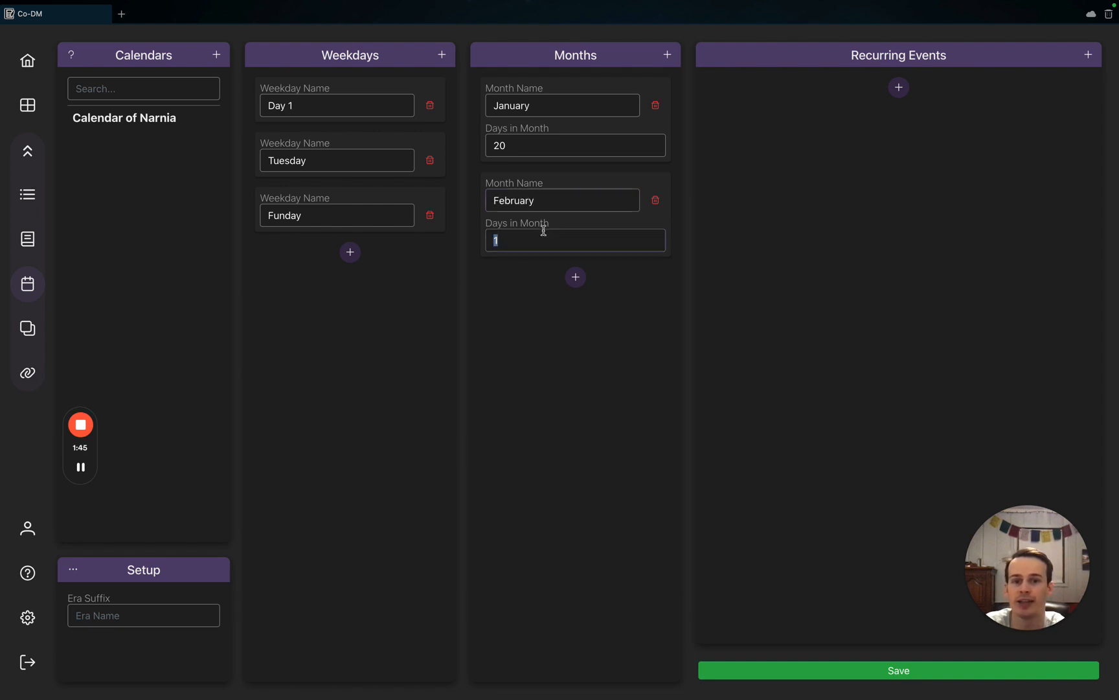
type("200")
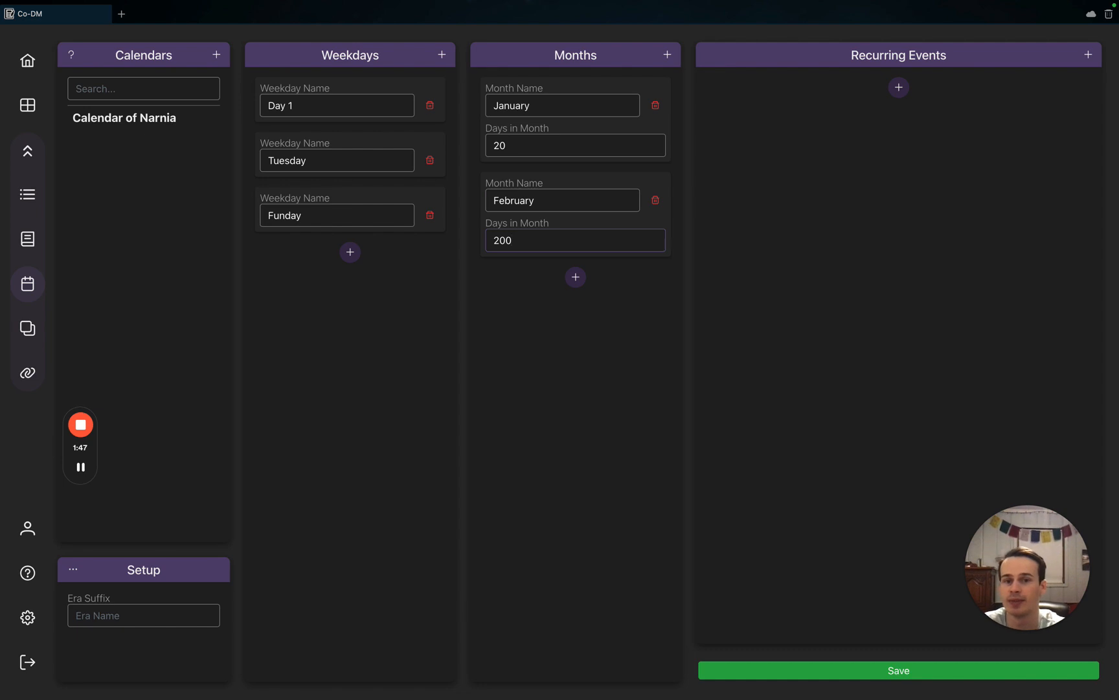
Add a third month named "Summer" with 30 days
left_click(575, 278)
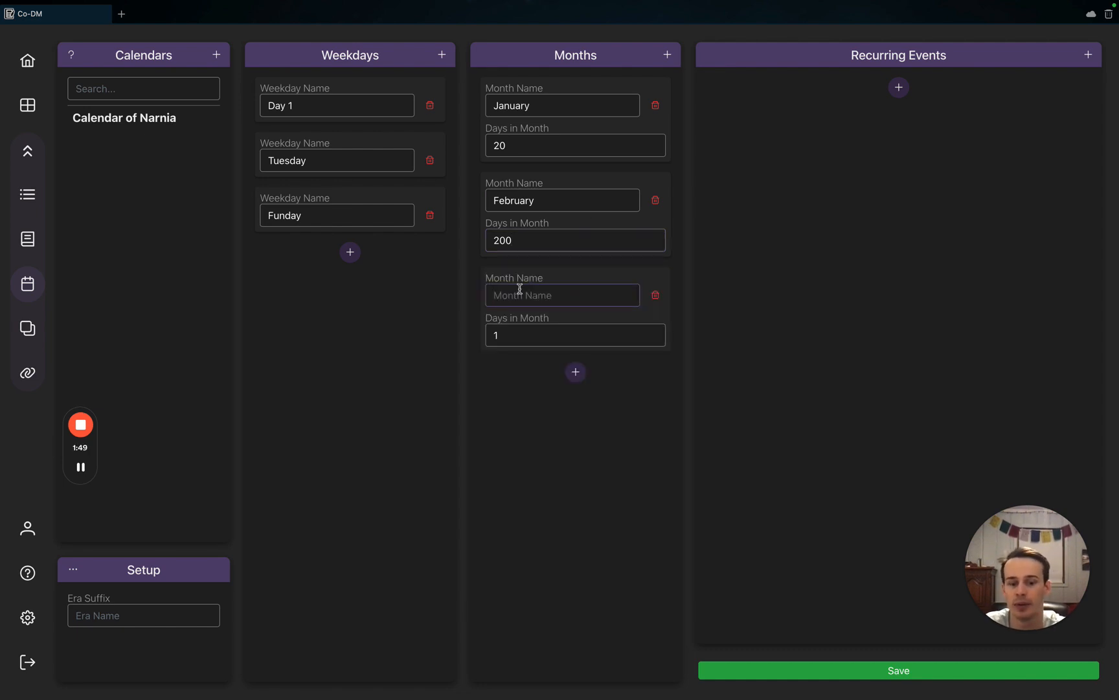
type("Summer")
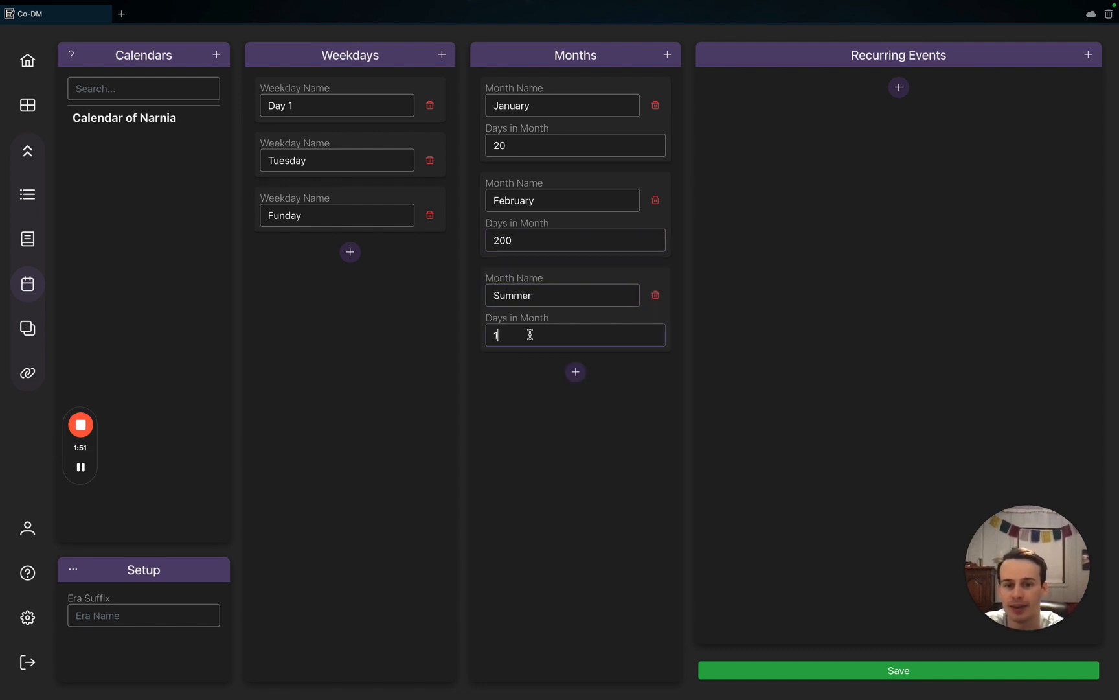
left_click(542, 335)
key("BackSpace")
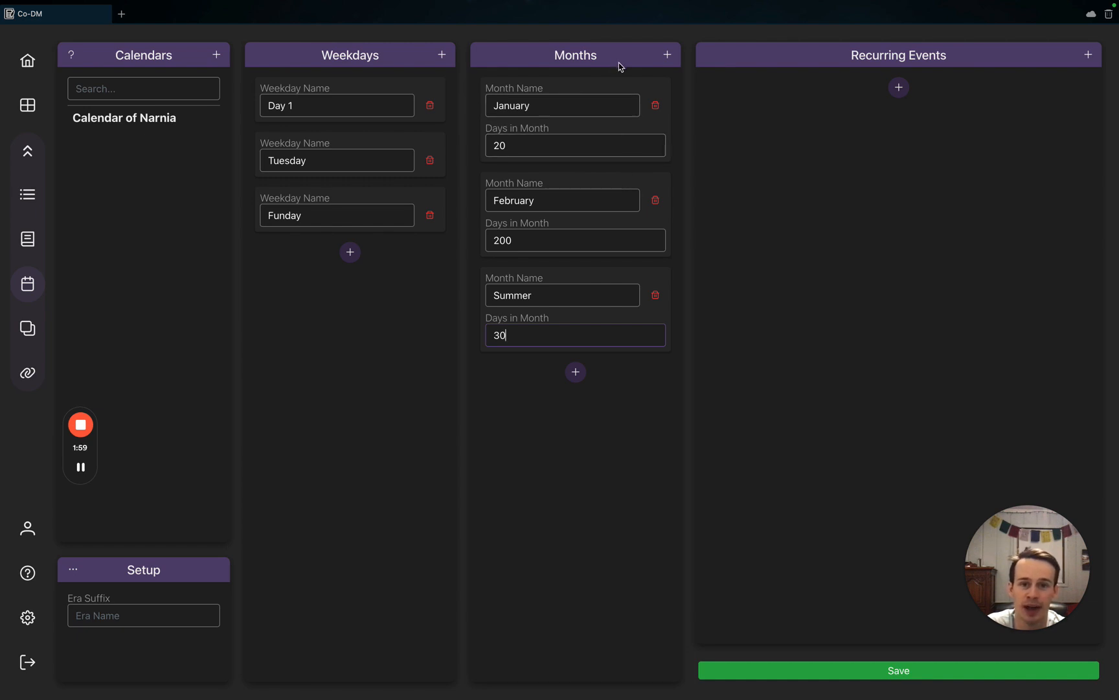
Try reordering the months and weekdays, then restore January and Day 1 to the first place in their lists
left_click_drag(623, 86, 632, 133)
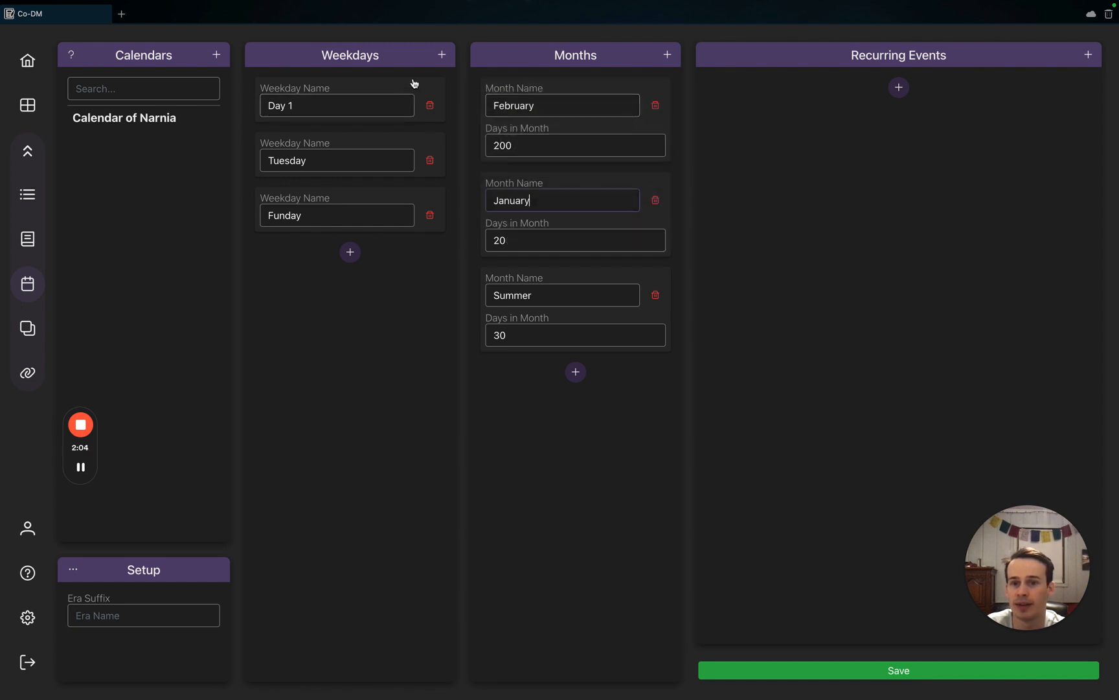
left_click_drag(415, 85, 422, 200)
left_click_drag(414, 145, 421, 97)
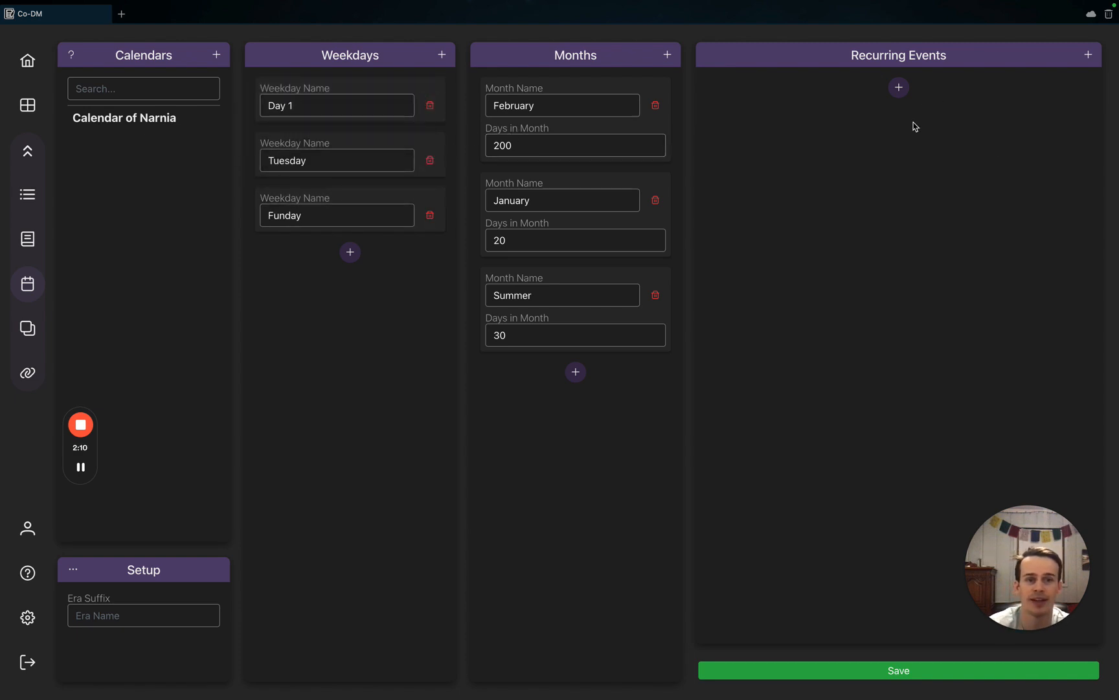
left_click_drag(667, 193, 658, 94)
mouse_move(1023, 626)
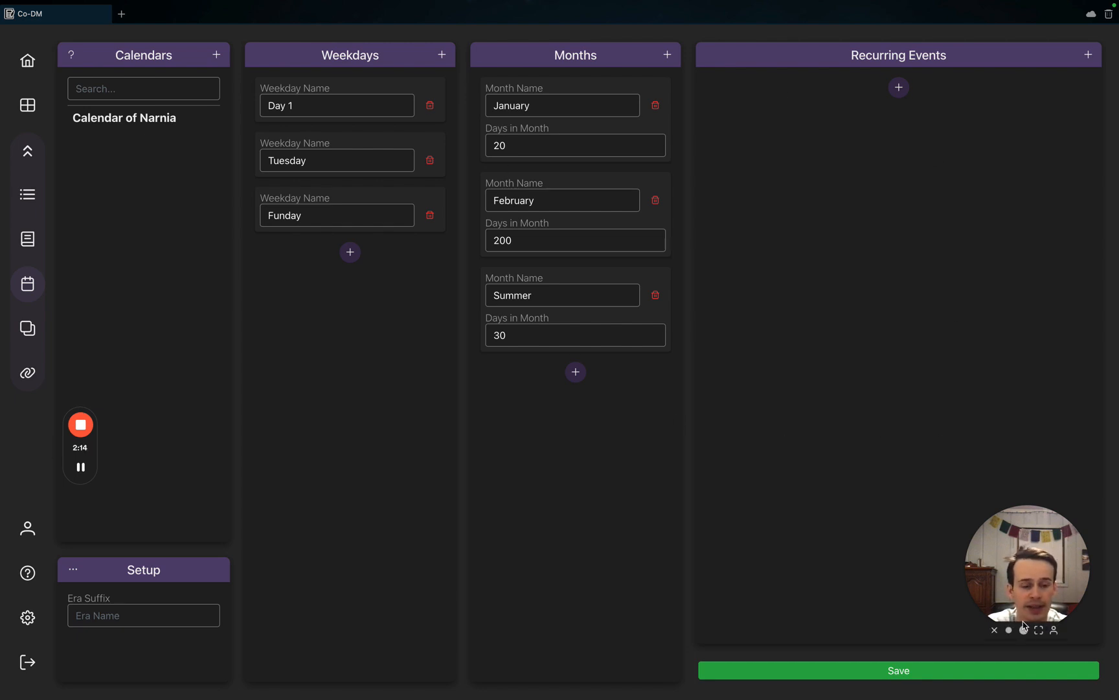
Add a recurring event "Payday" with the description "You get paid on this day.", repeating monthly on day 1
left_click(898, 87)
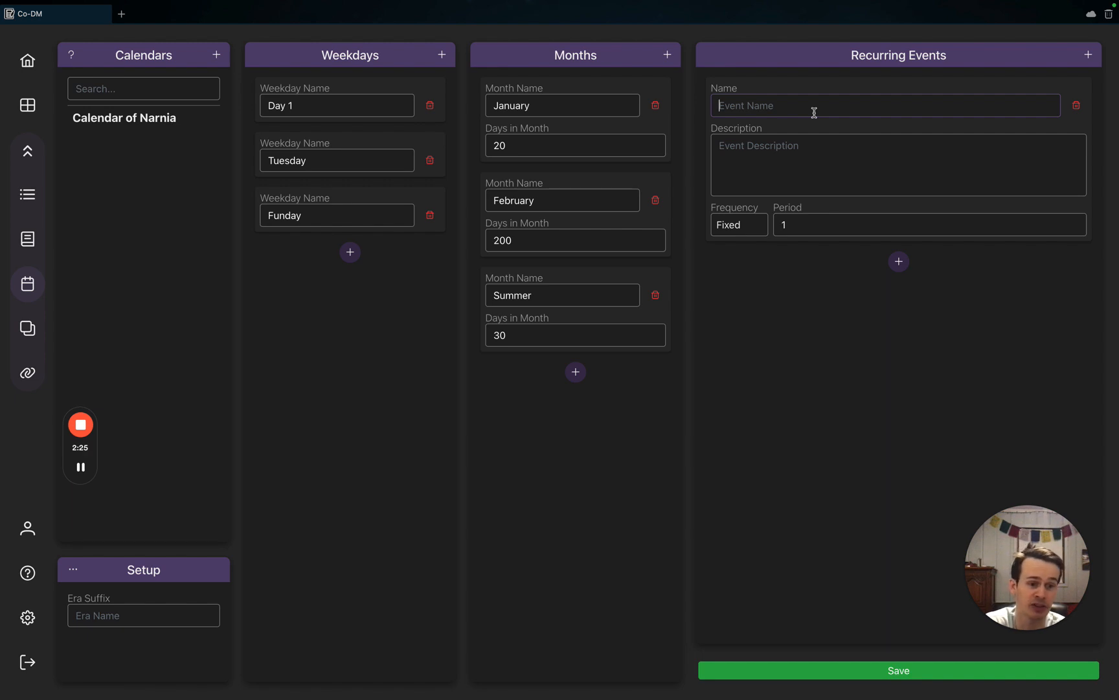
type("Payday")
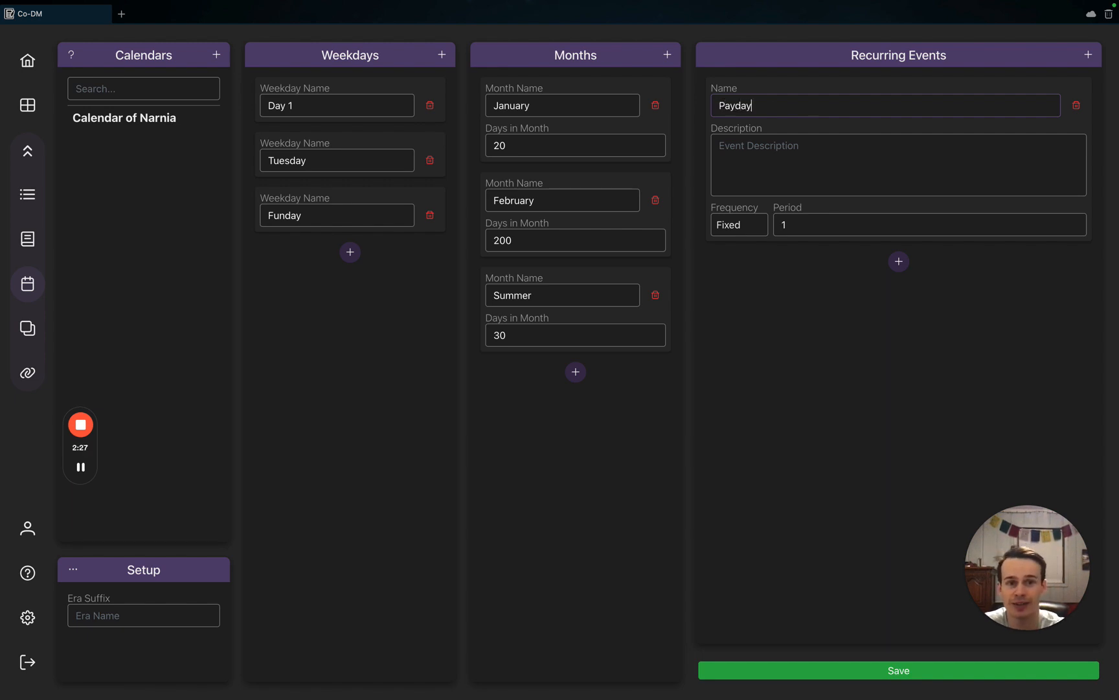
left_click(793, 166)
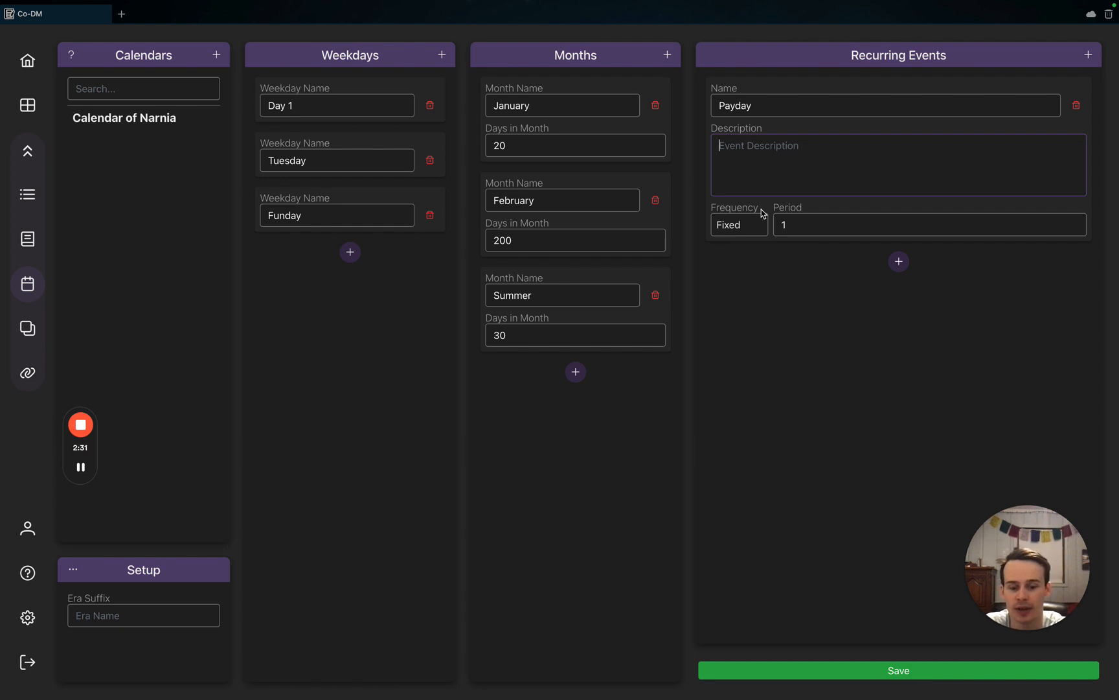
type("You get paid on this day.")
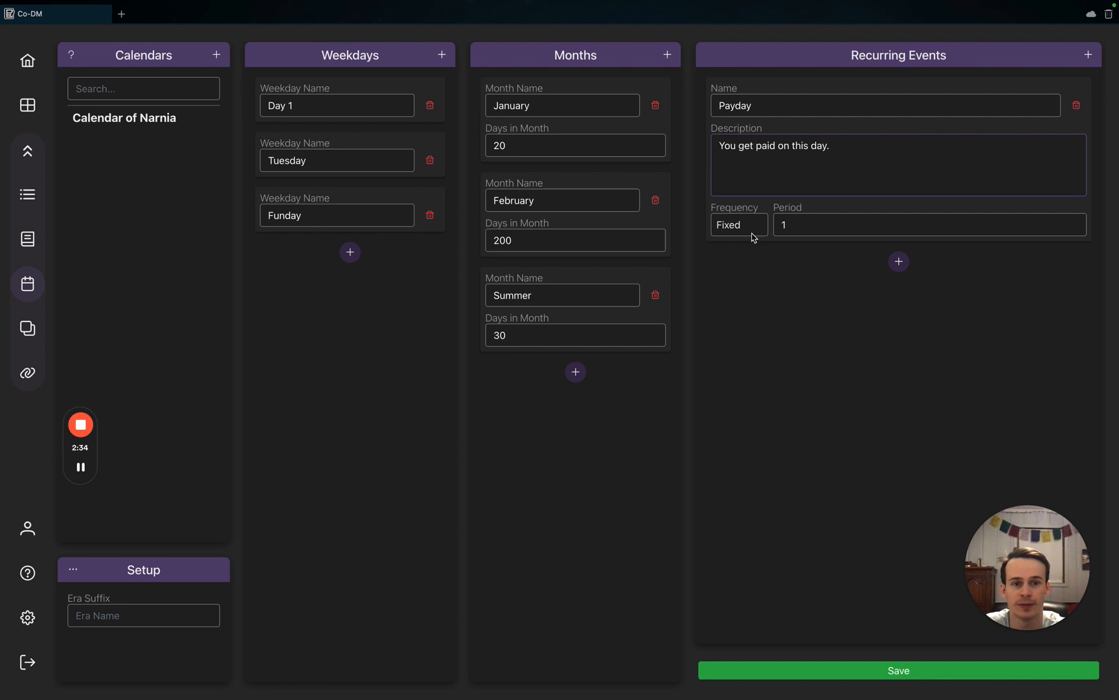
left_click(754, 235)
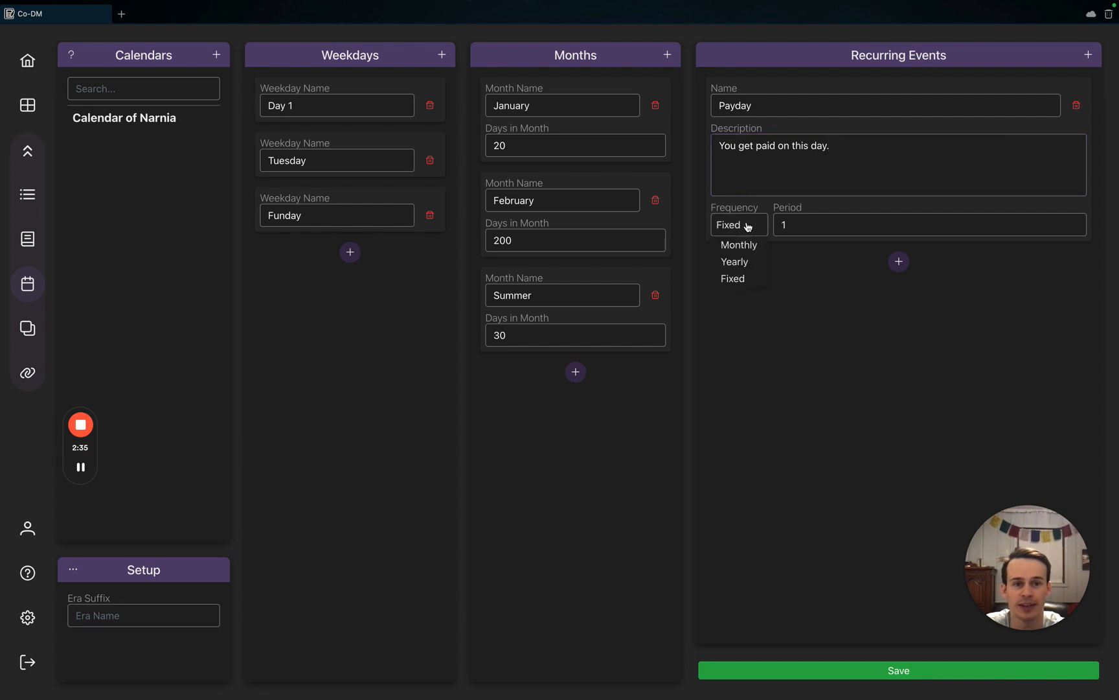
left_click(746, 246)
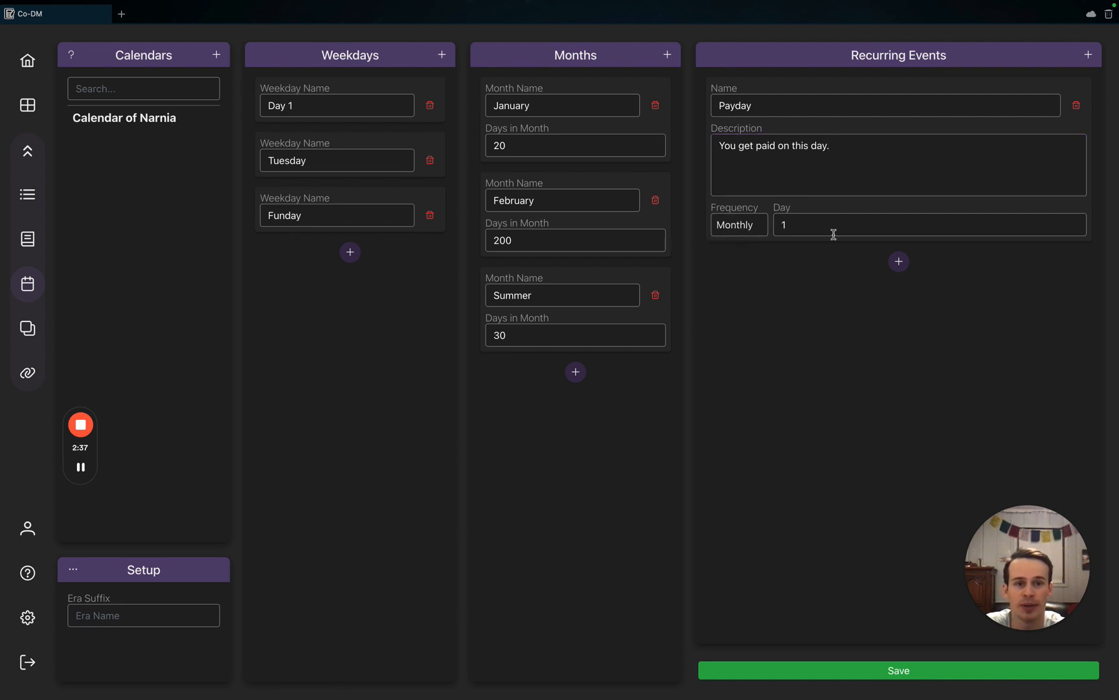
left_click(838, 224)
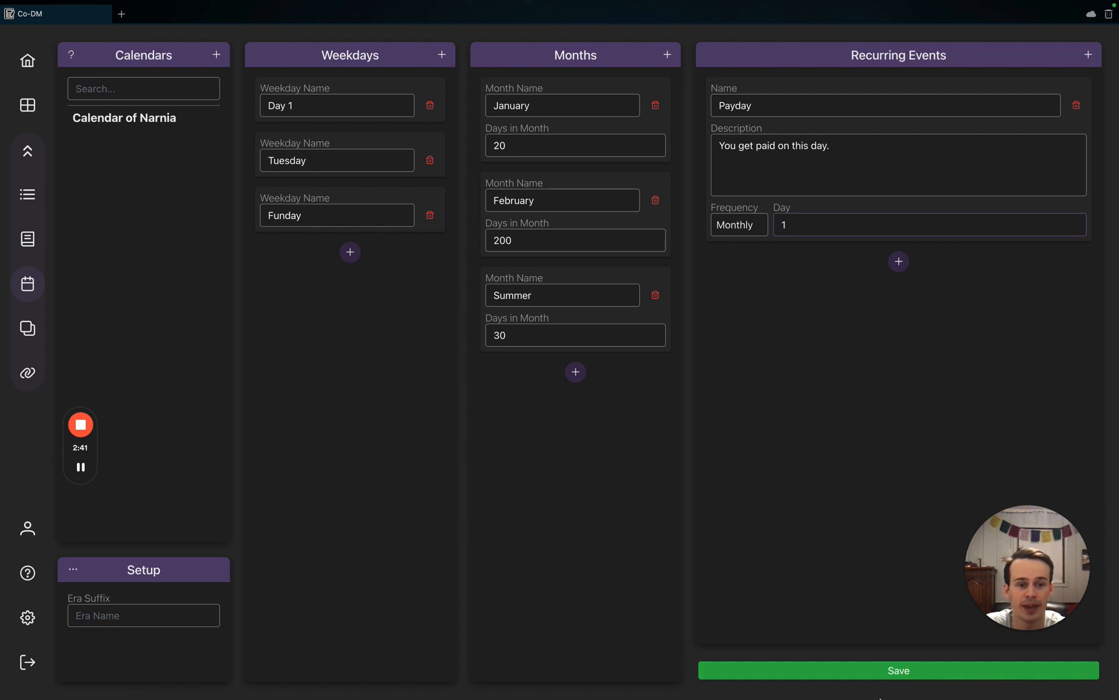
Add a recurring event "Solstice" with the description "This is the longest day of the year.", repeating yearly in Summer on day 15
left_click(899, 262)
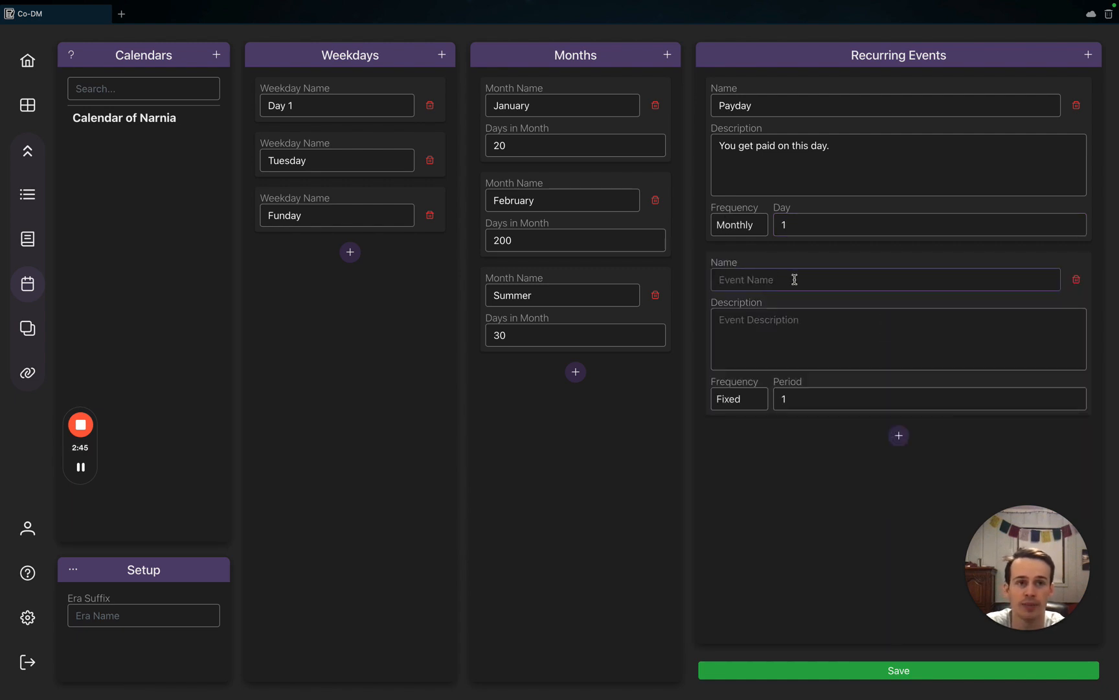
type("Solstice")
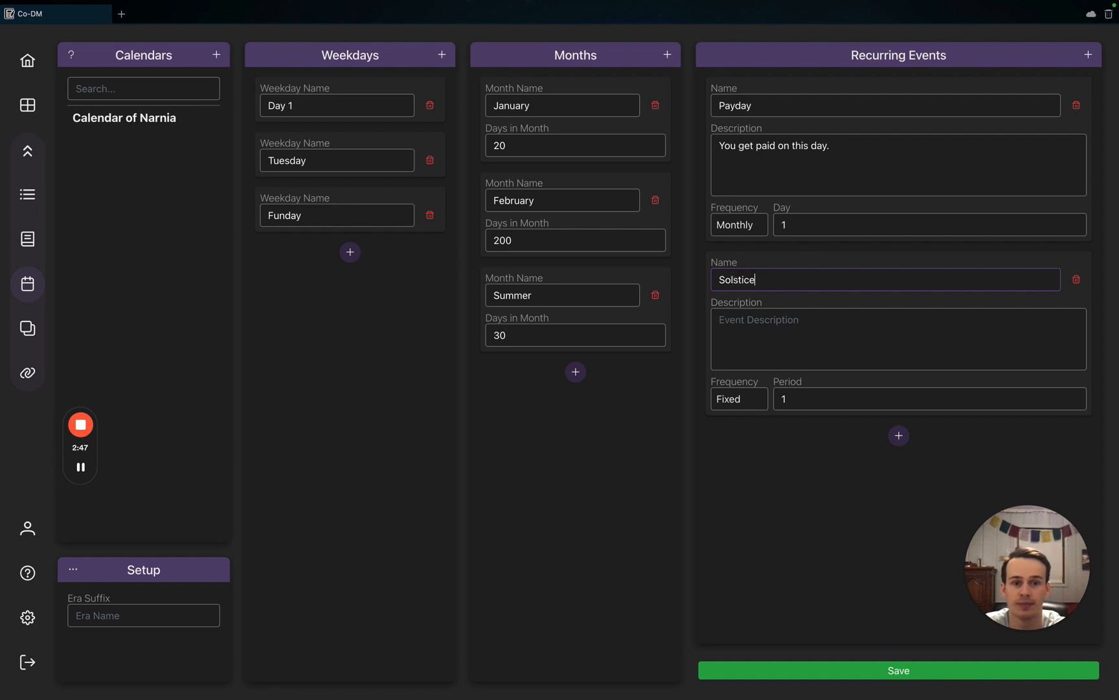
left_click(792, 311)
type("This is the")
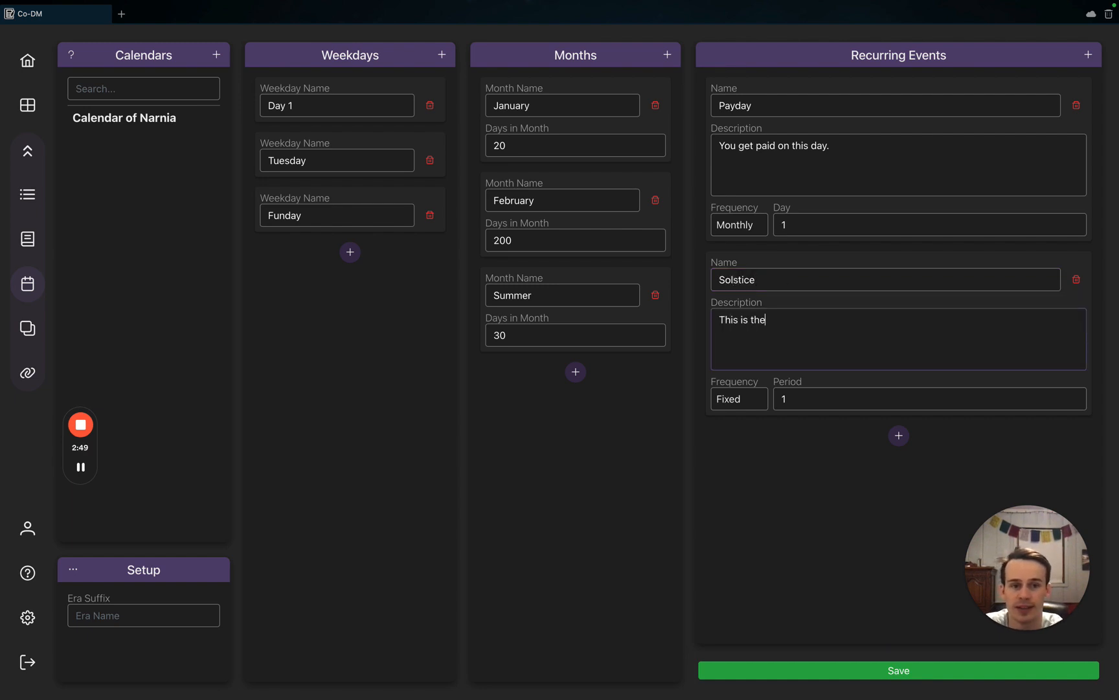
type(" longest day of the year.")
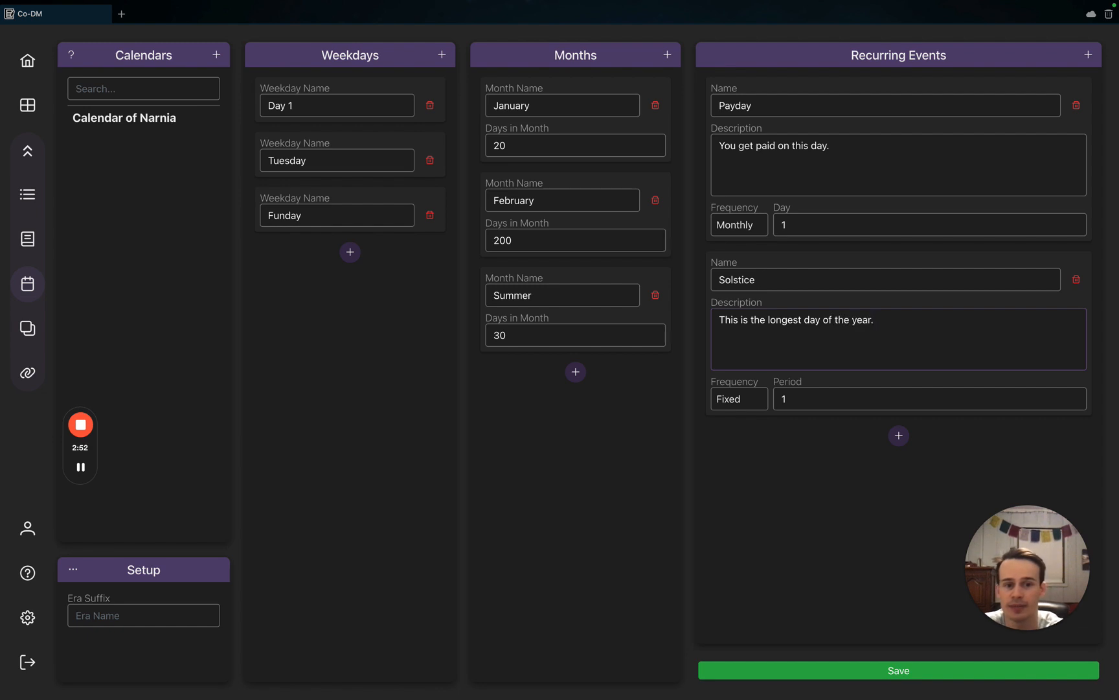
left_click(746, 401)
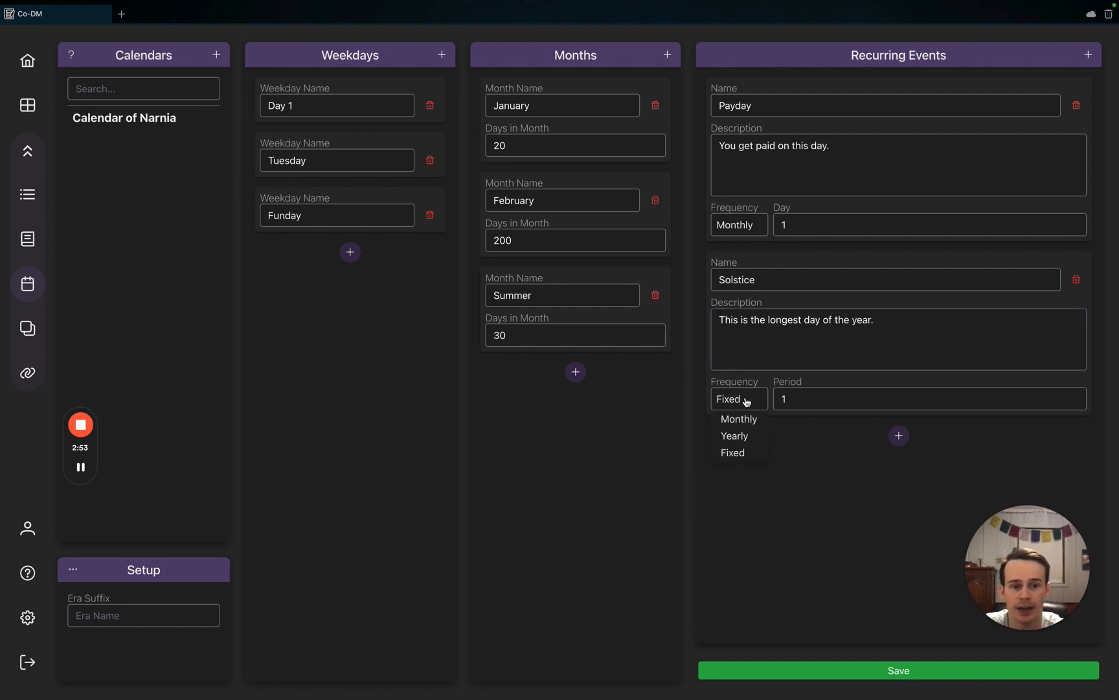
left_click(743, 437)
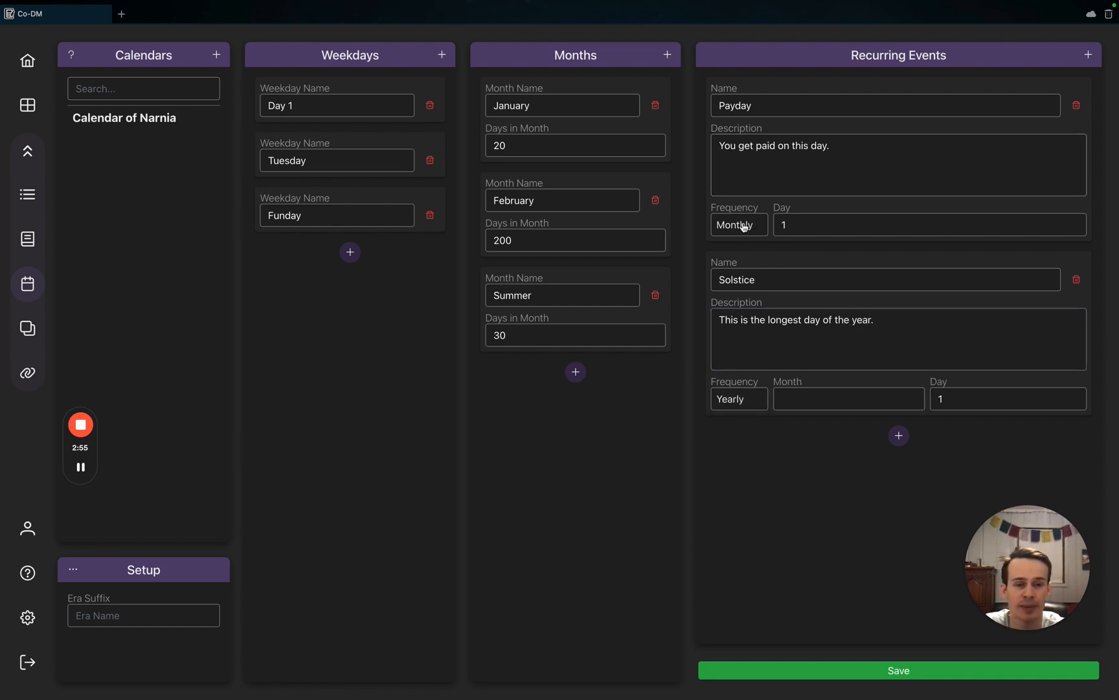
left_click(819, 403)
left_click(818, 453)
left_click(944, 398)
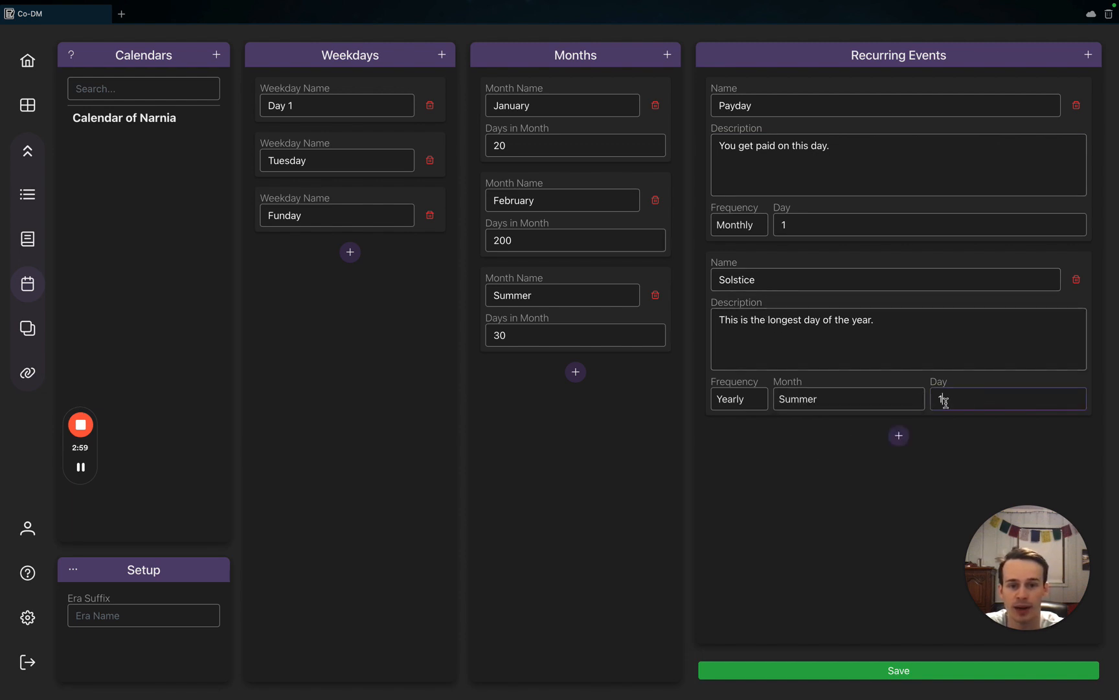
Add a recurring event "New Moon" with the description "The moon rises. it's full.", a Fixed frequency and a period of 10, and save the calendar
left_click(897, 436)
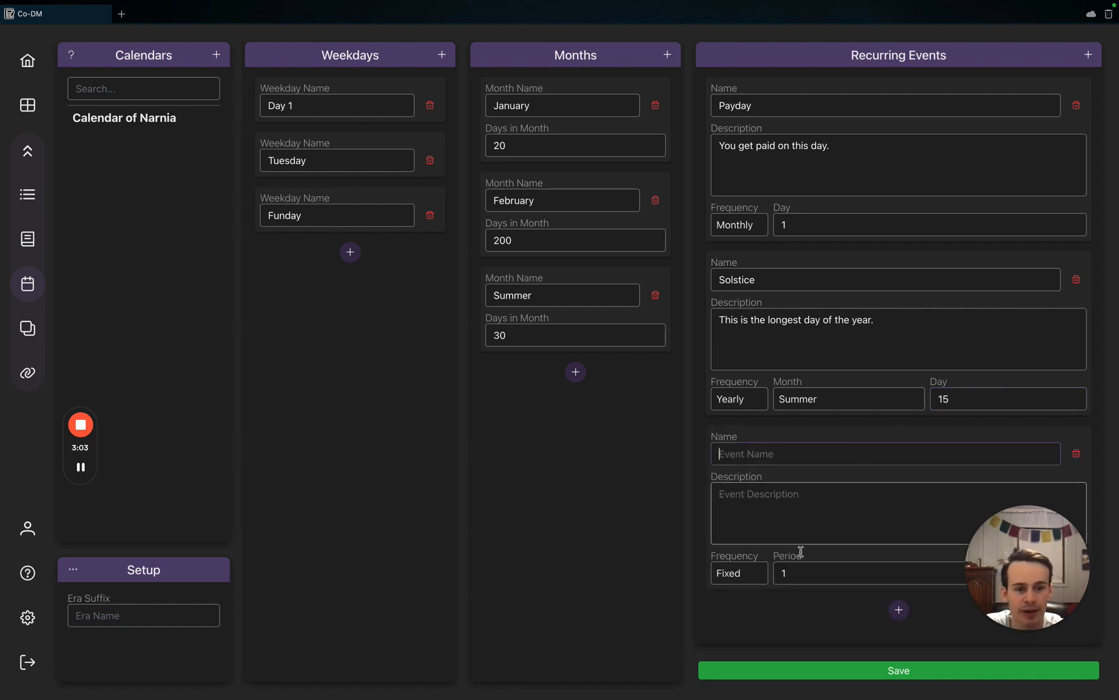
left_click(743, 580)
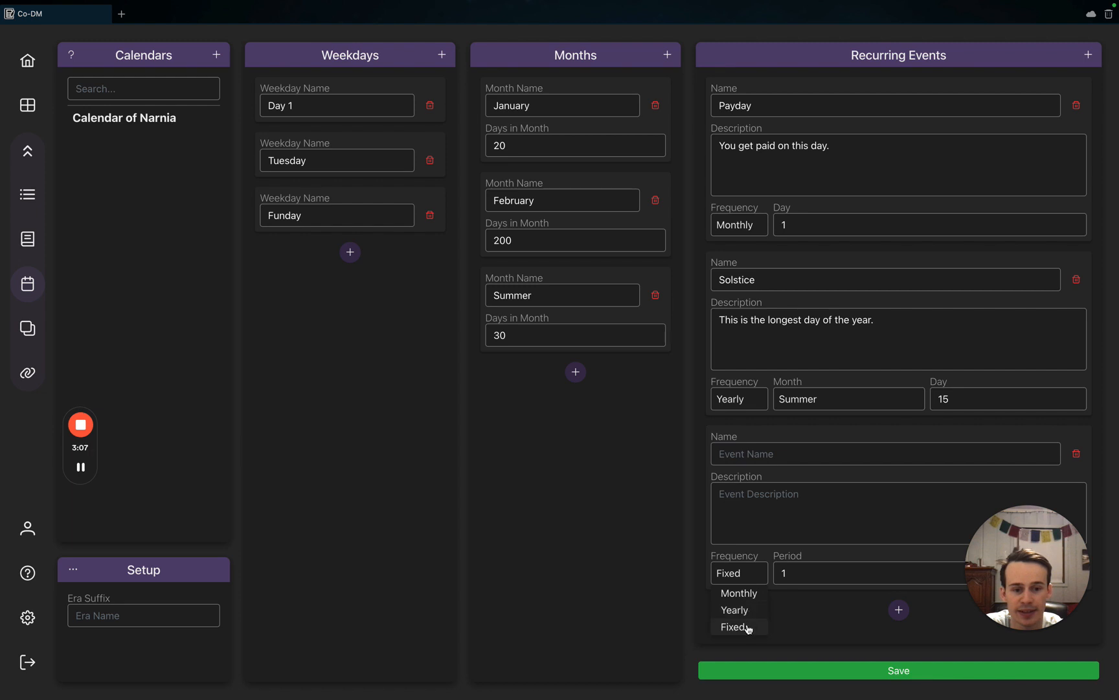
left_click(745, 627)
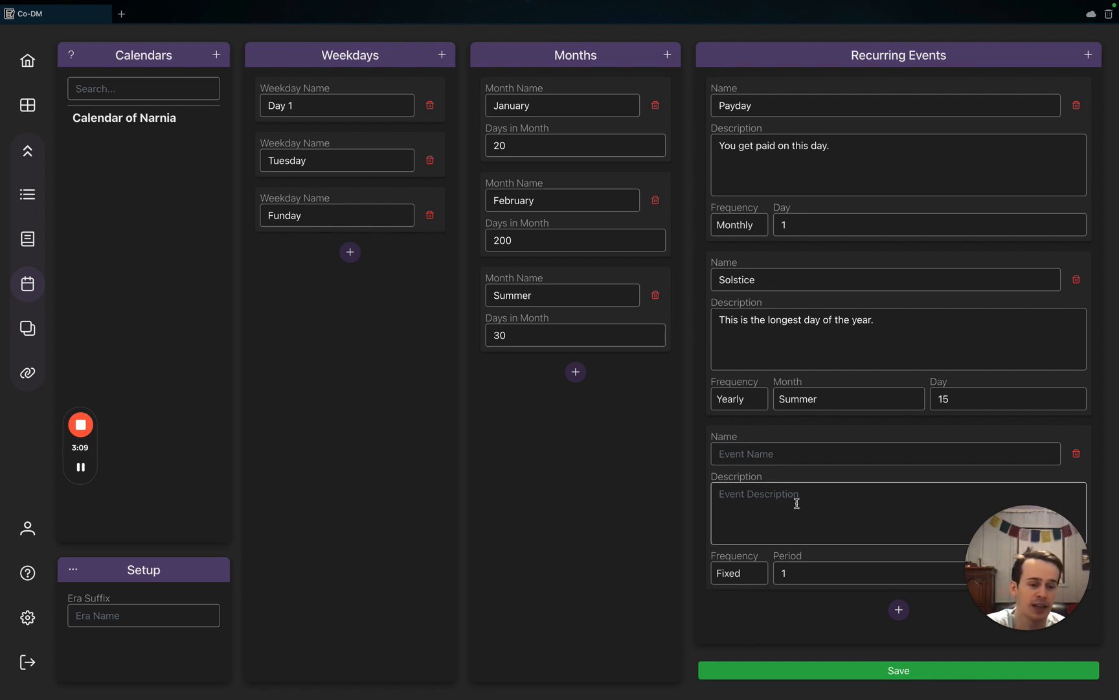
left_click(753, 456)
type("New")
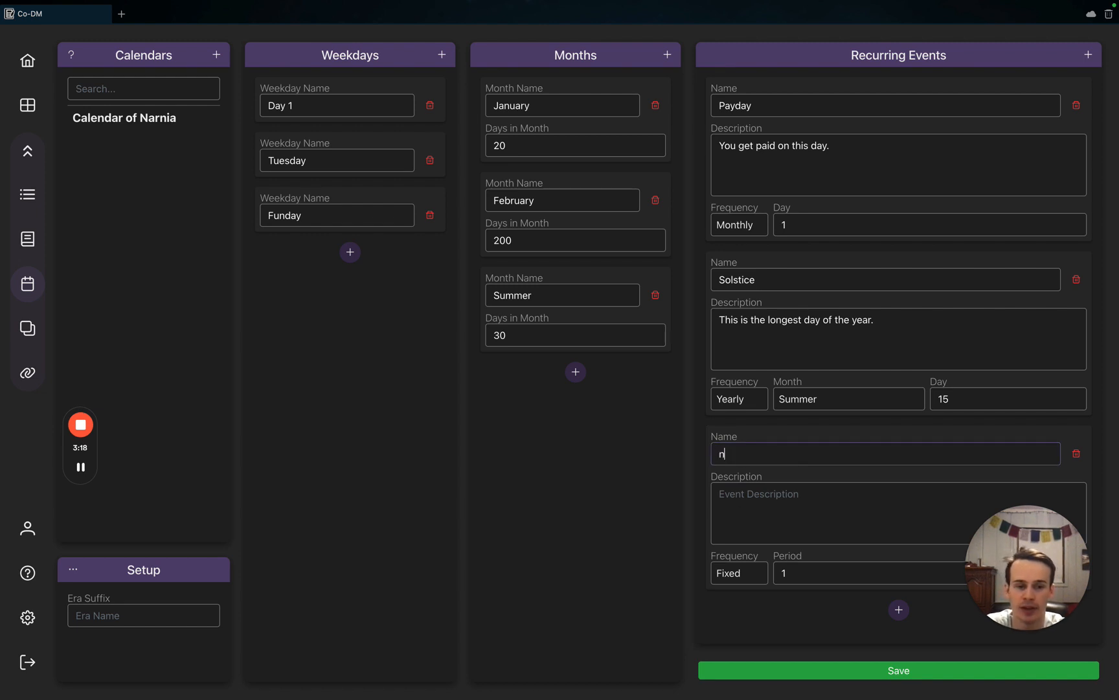
key("BackSpace")
key("BackSpace")
key("BackSpace")
type("New Moon")
left_click(775, 516)
type("The m")
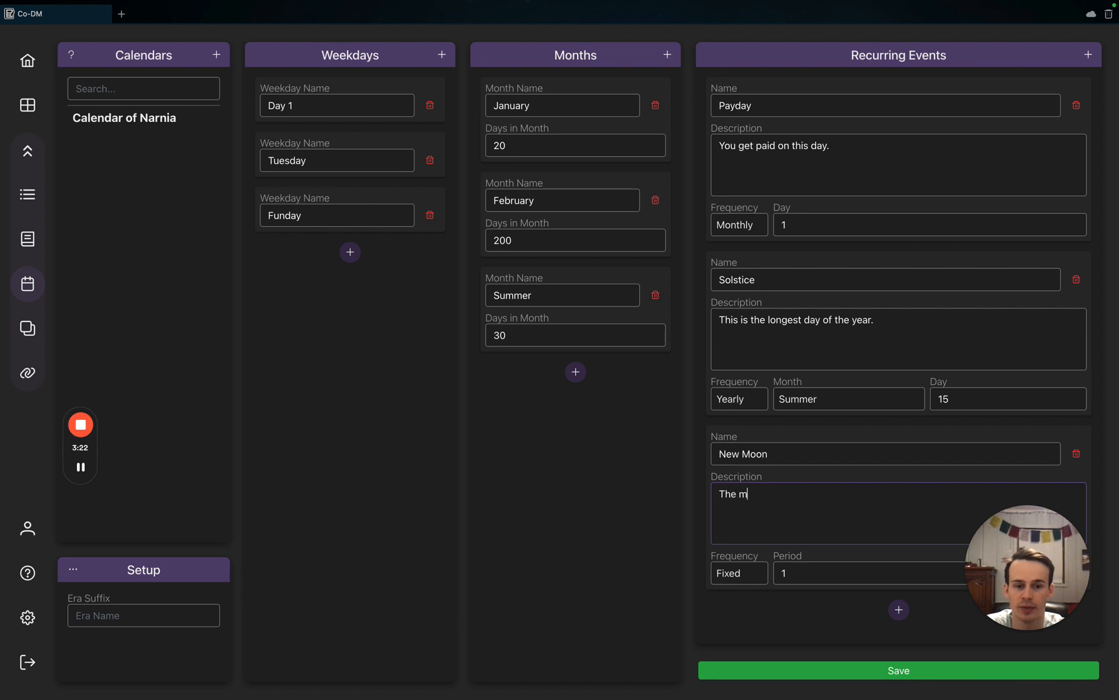
type("oon rises ")
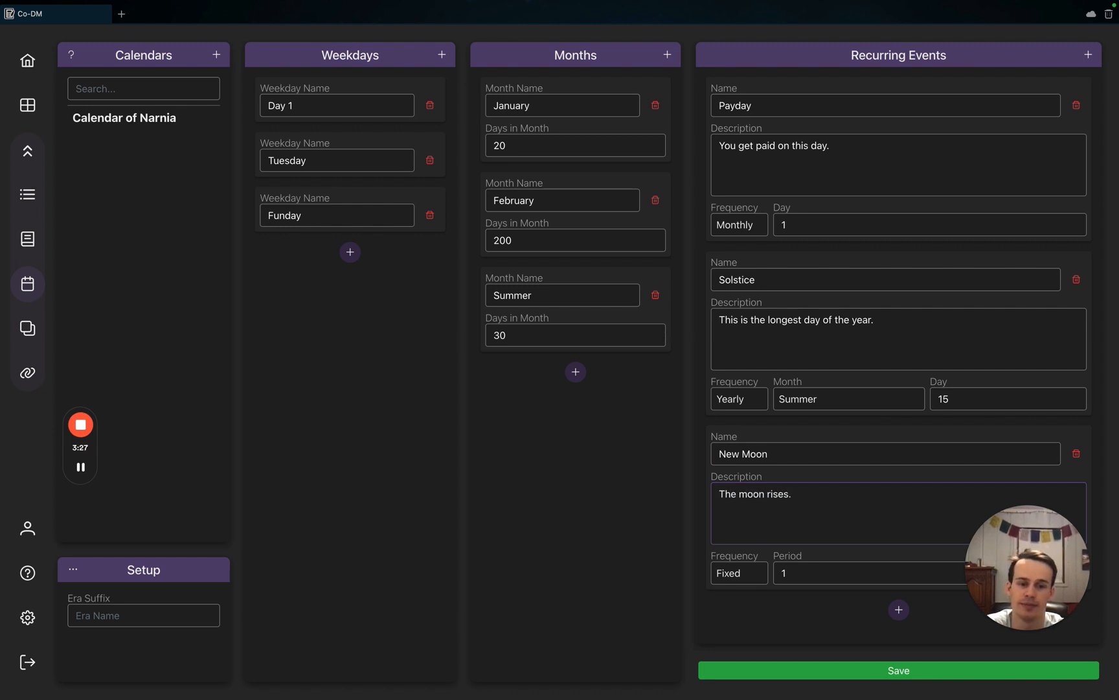
type(" it's full.")
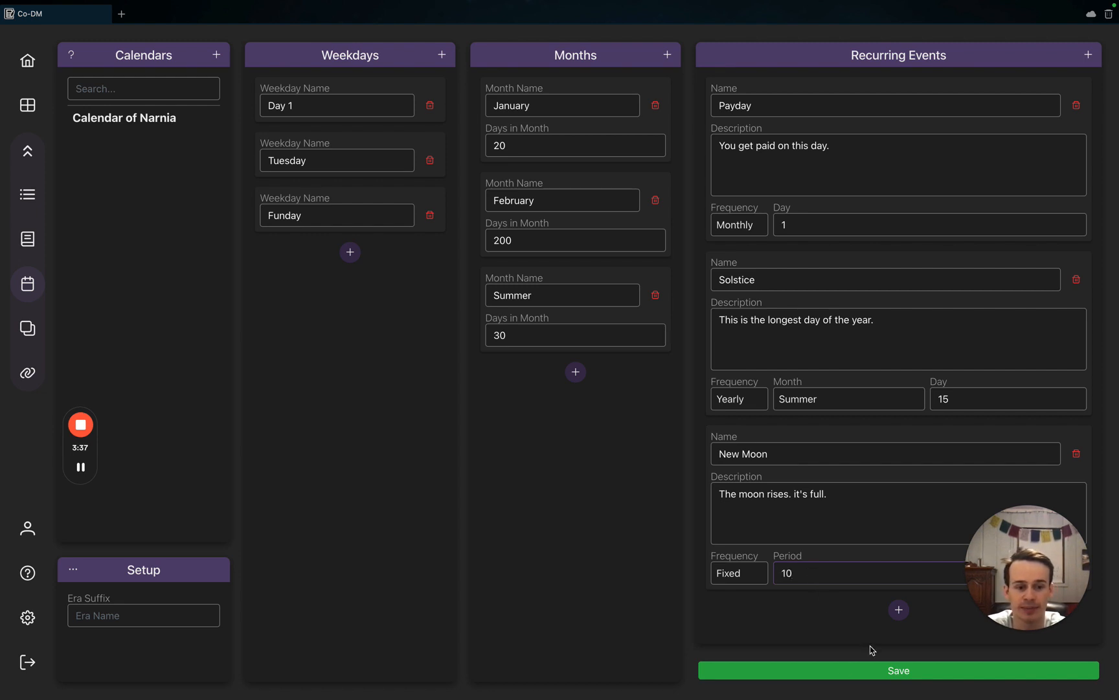
left_click(821, 669)
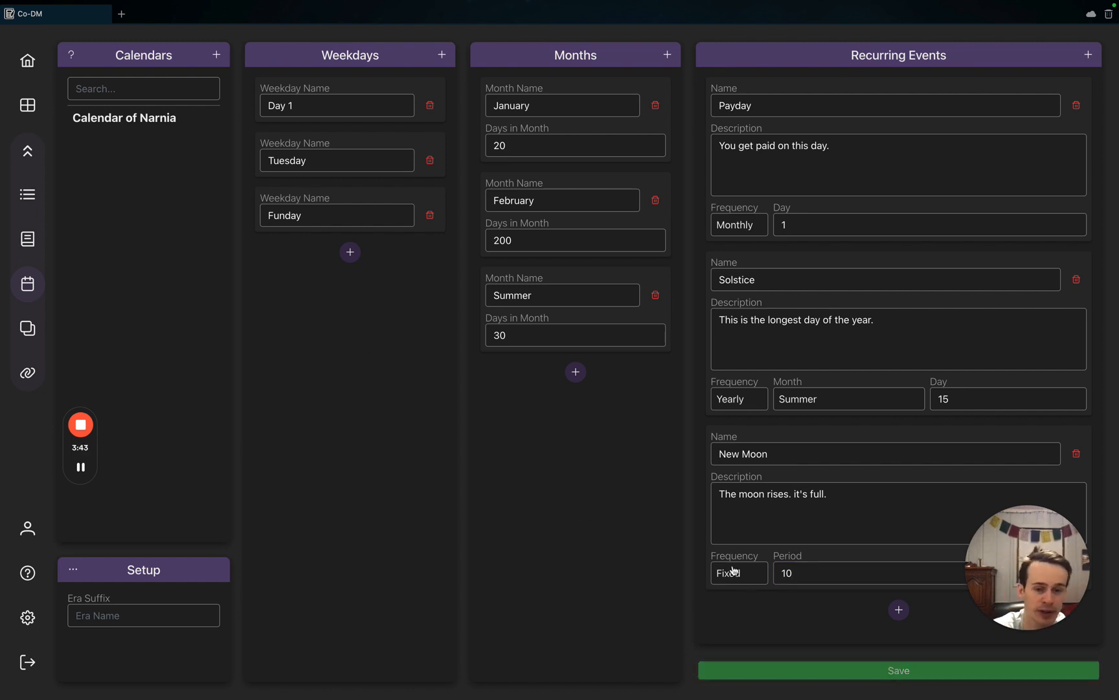
Go to the home page and launch the "test 1" campaign
left_click(29, 63)
left_click(27, 63)
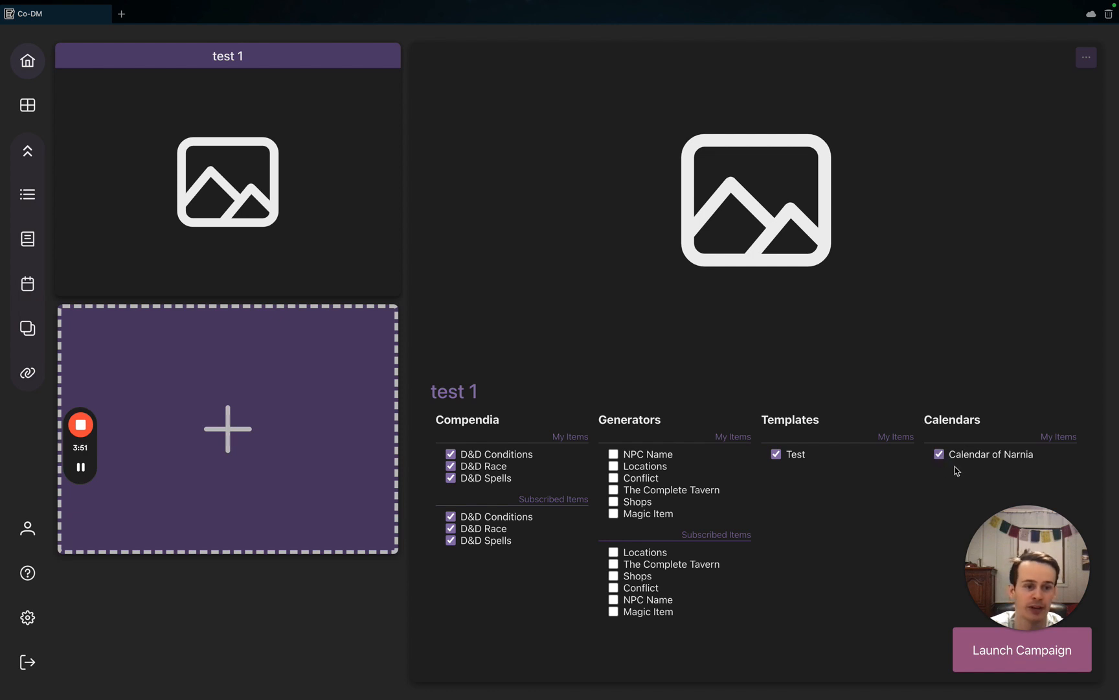
left_click(973, 654)
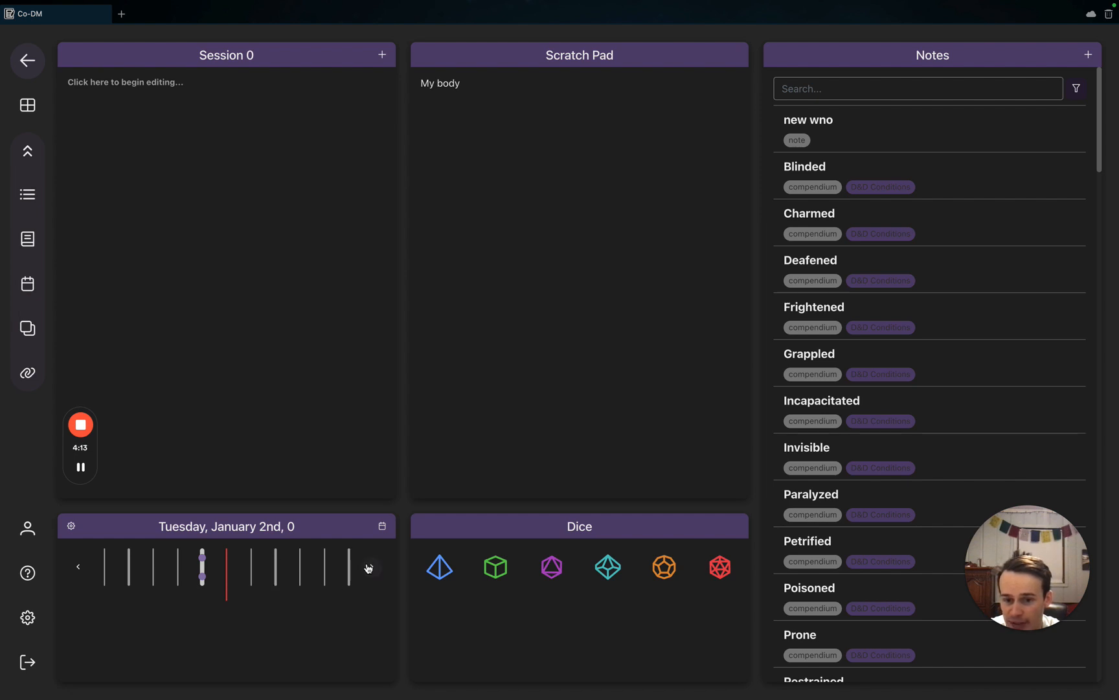
Browse the campaign timeline between January 1st and January 4th, and view the Payday and New Moon events on January 1st
left_click(78, 568)
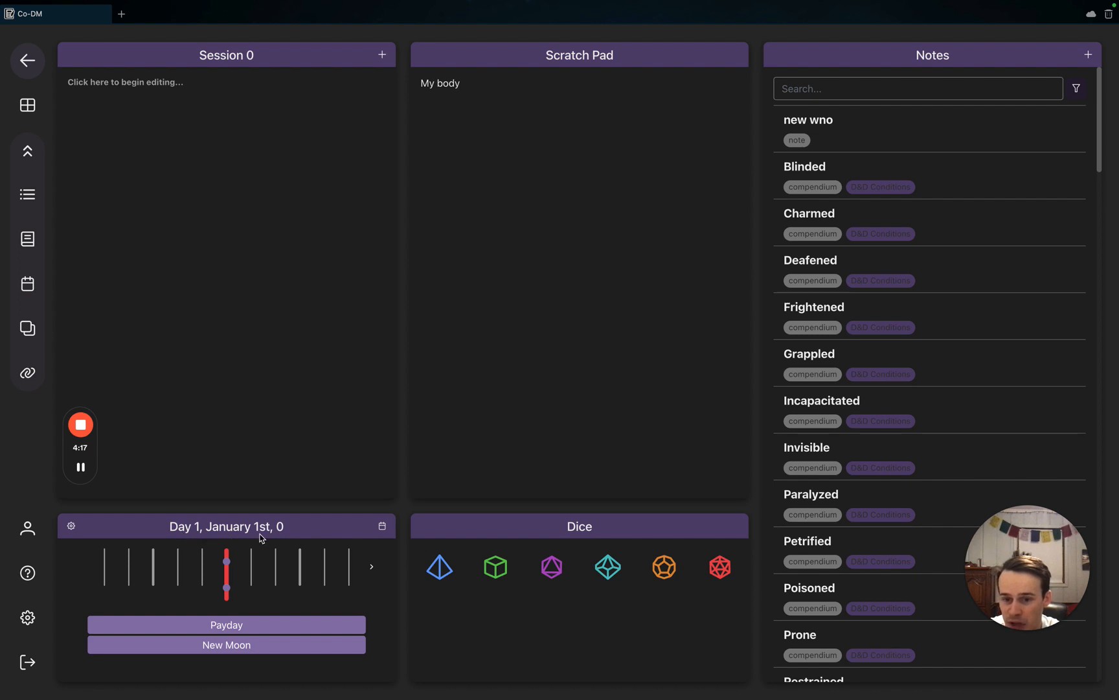
left_click(371, 569)
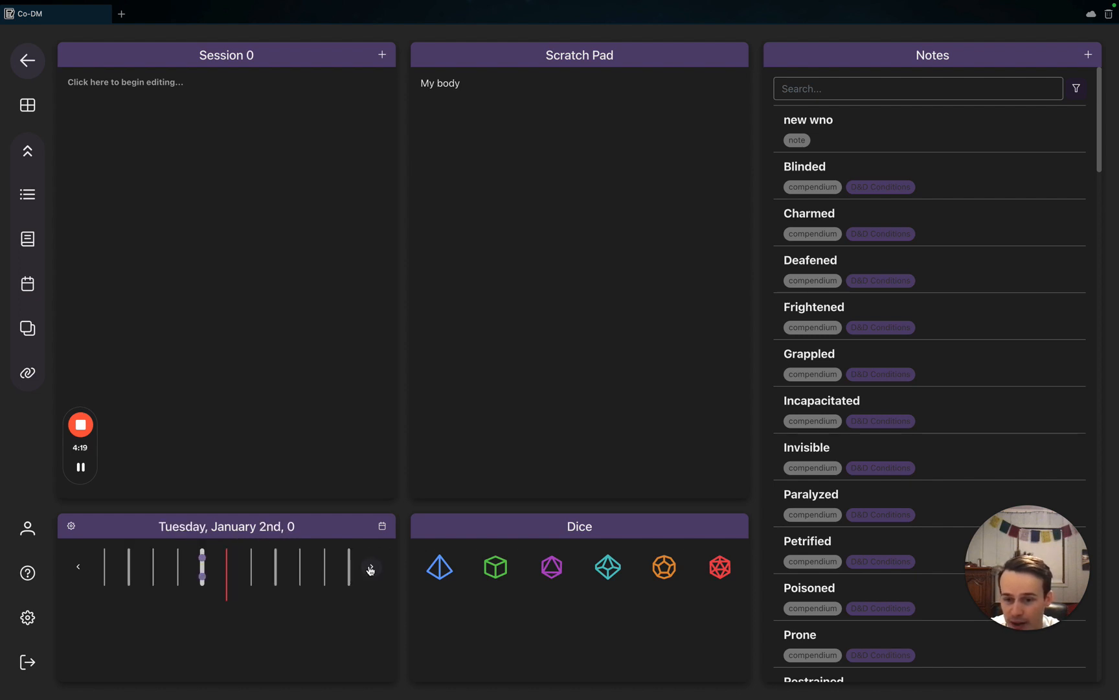
left_click(371, 568)
left_click(370, 568)
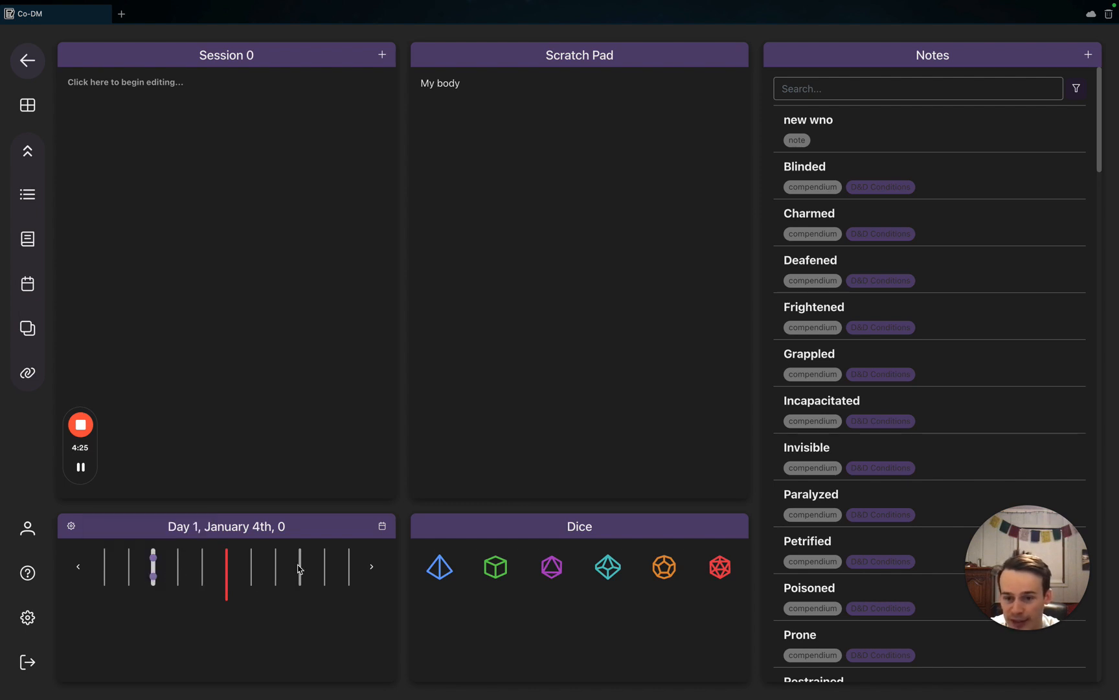
left_click(77, 568)
left_click(77, 568)
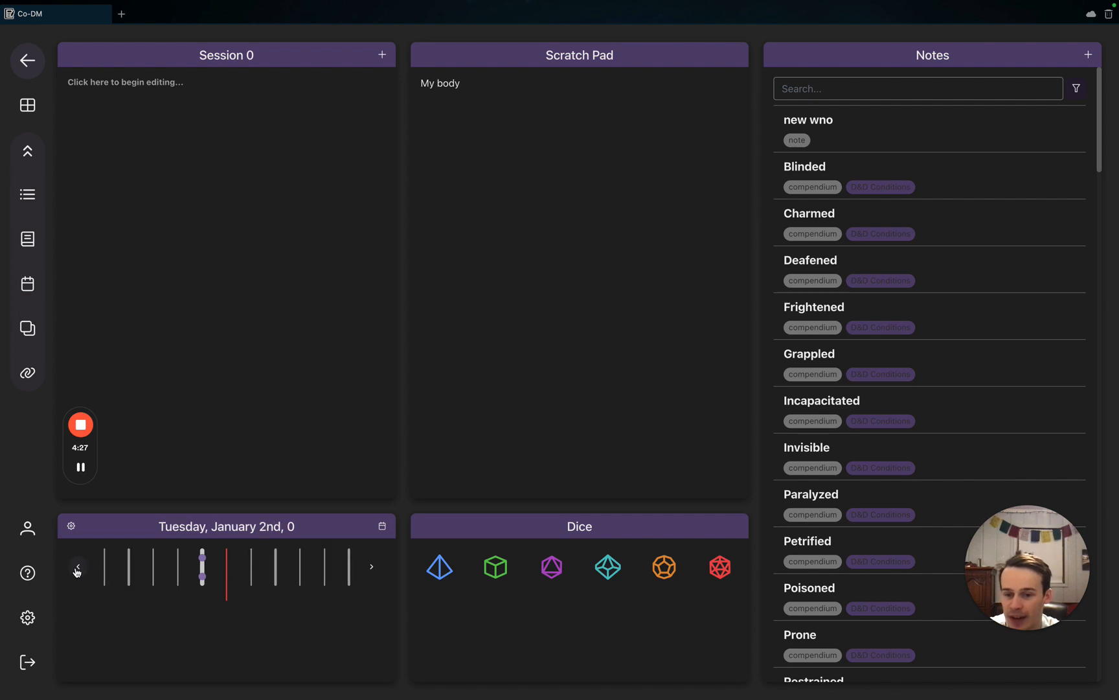
left_click(77, 568)
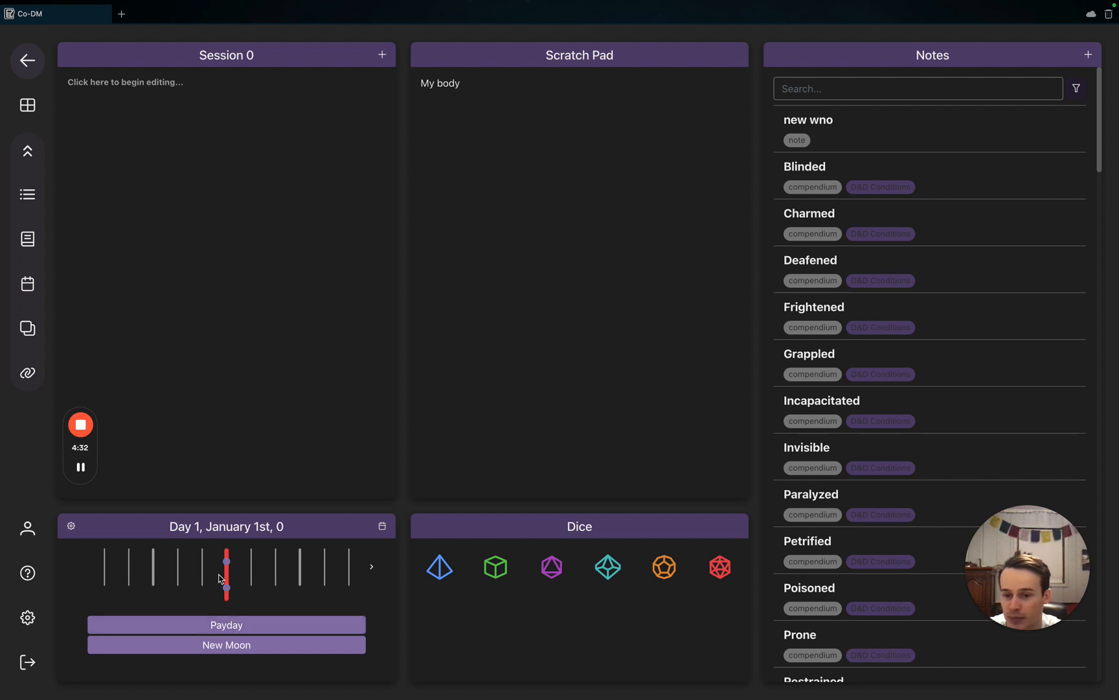
mouse_move(227, 562)
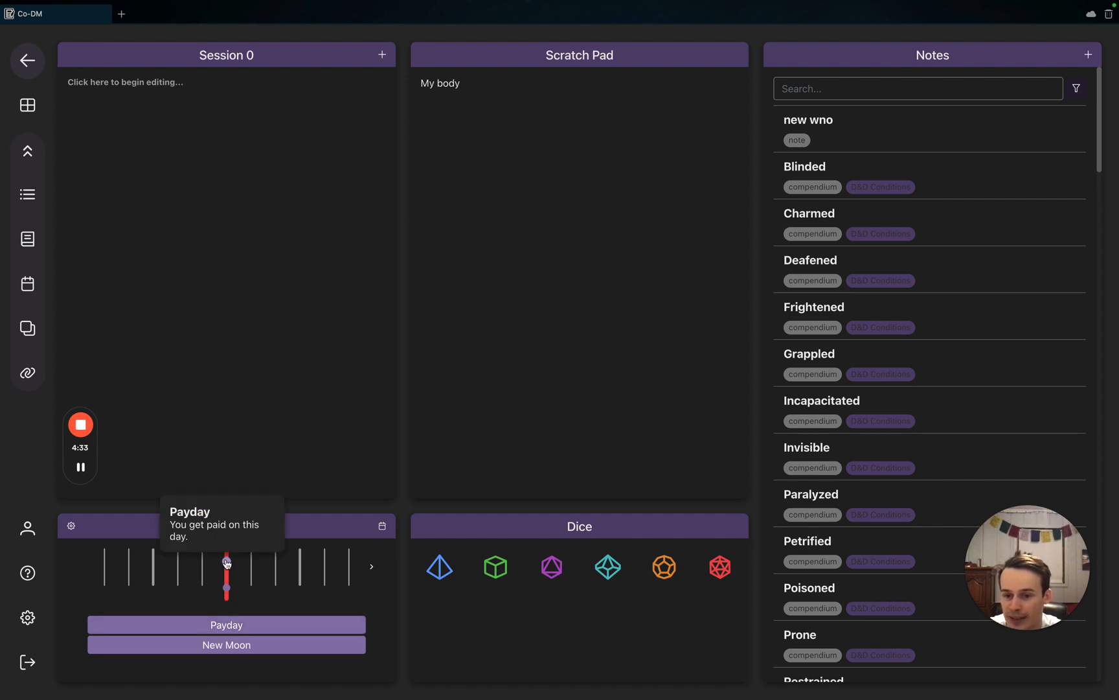
left_click(234, 648)
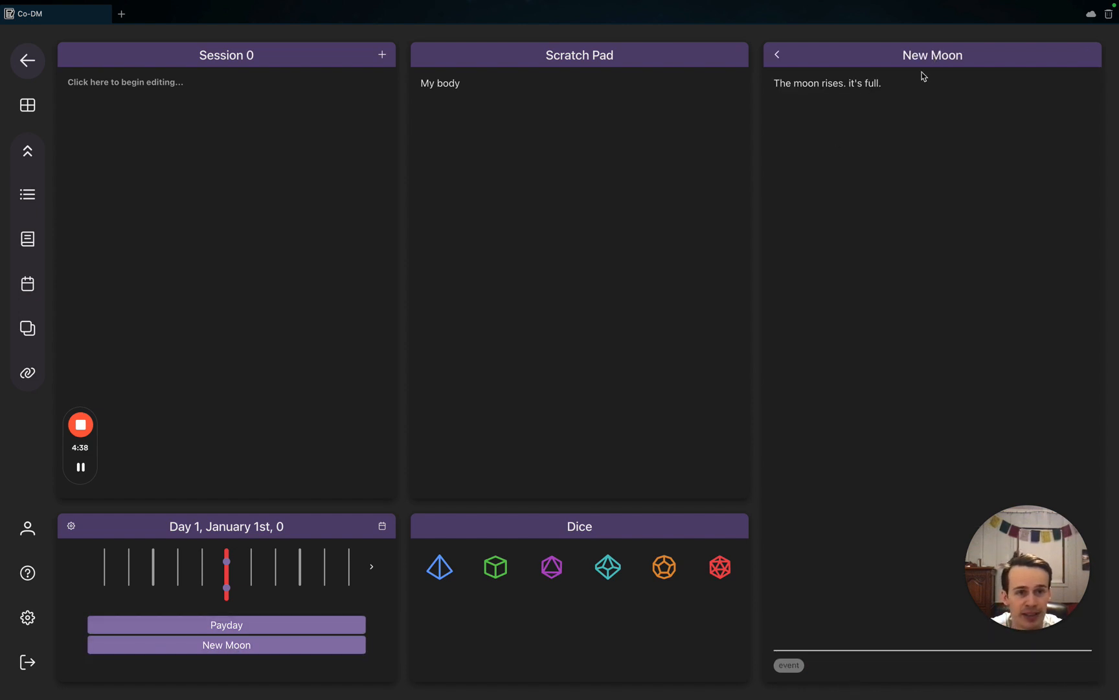
Insert a link to the New Moon event on a new line below "My body" in the Scratch Pad
left_click(513, 216)
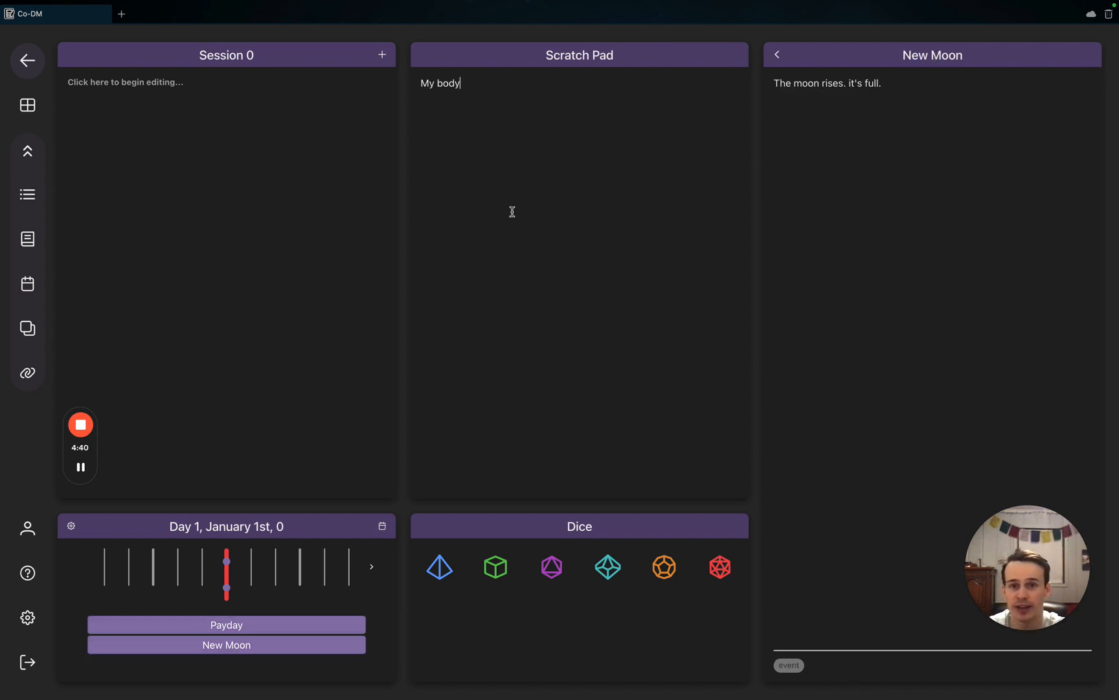
key("Return")
type("@[new")
key("Return")
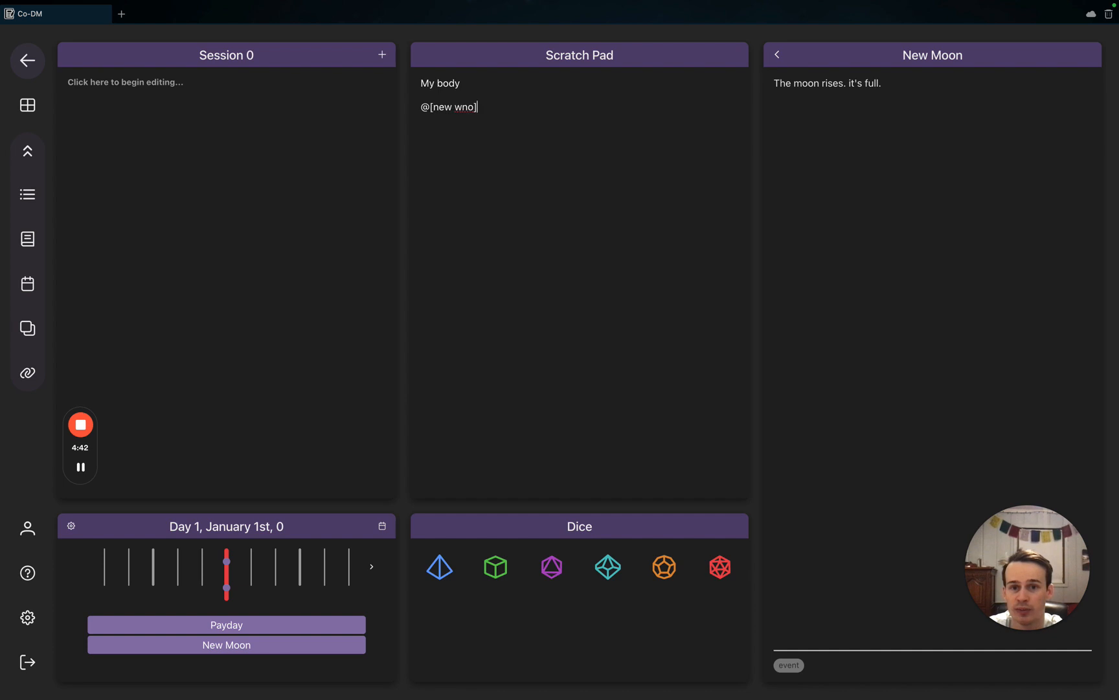
key("BackSpace")
key("BackSpace")
key("BackSpace")
key("BackSpace")
type("mo")
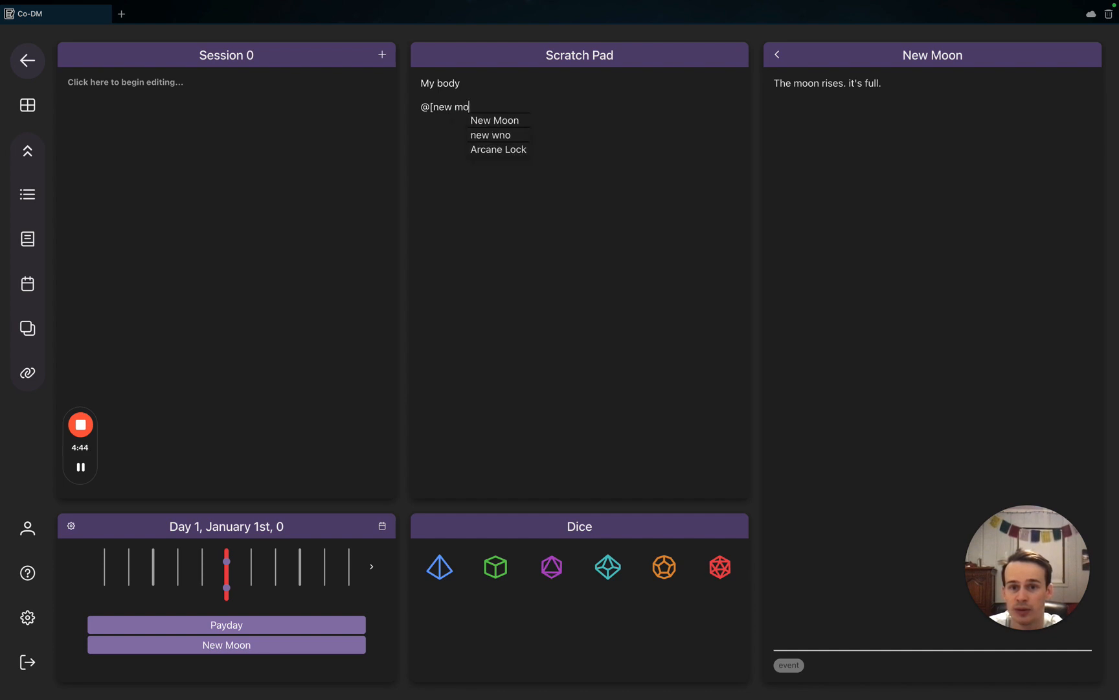
key("Return")
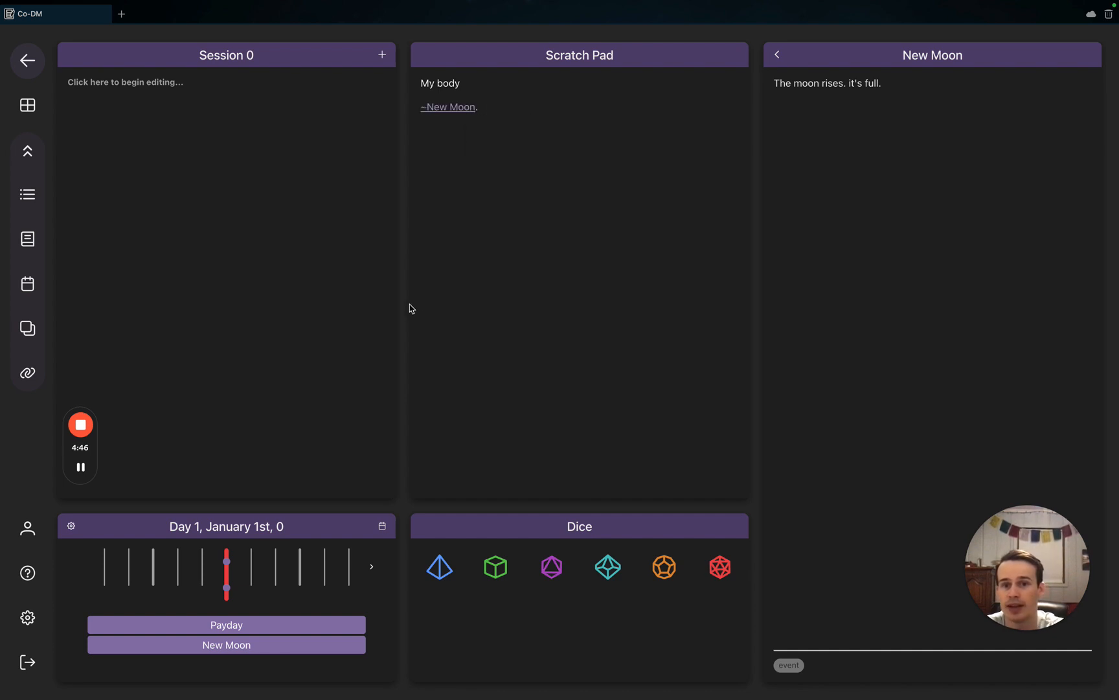
View the Payday event and test the New Moon link in the Scratch Pad, returning to the notes list
left_click(241, 628)
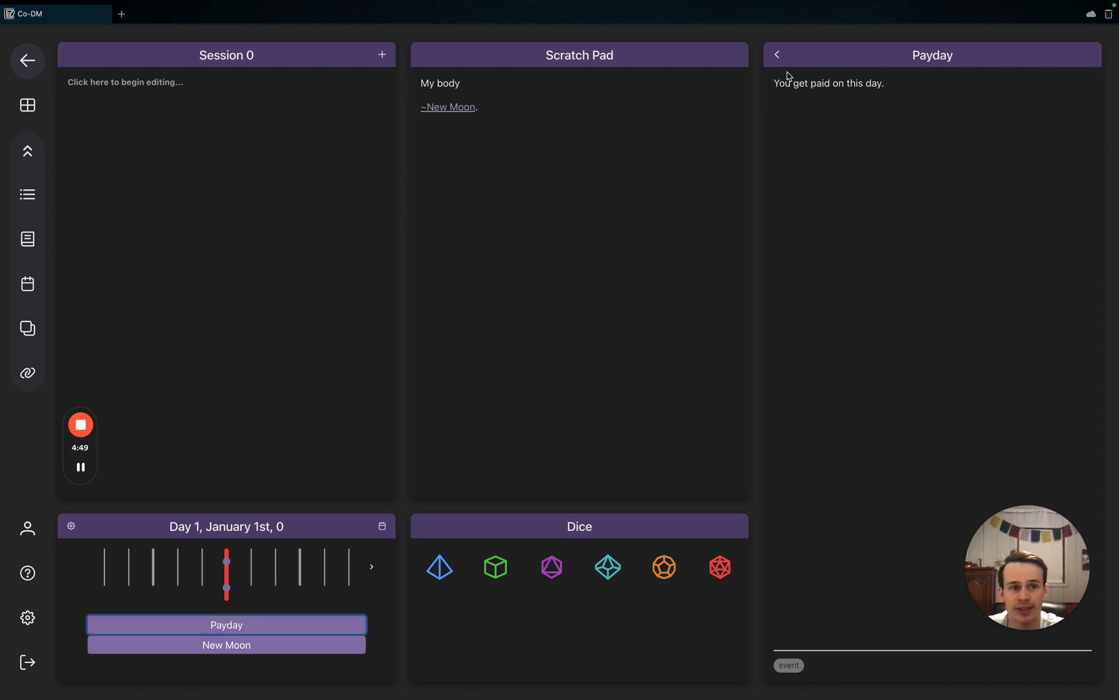
left_click(458, 112)
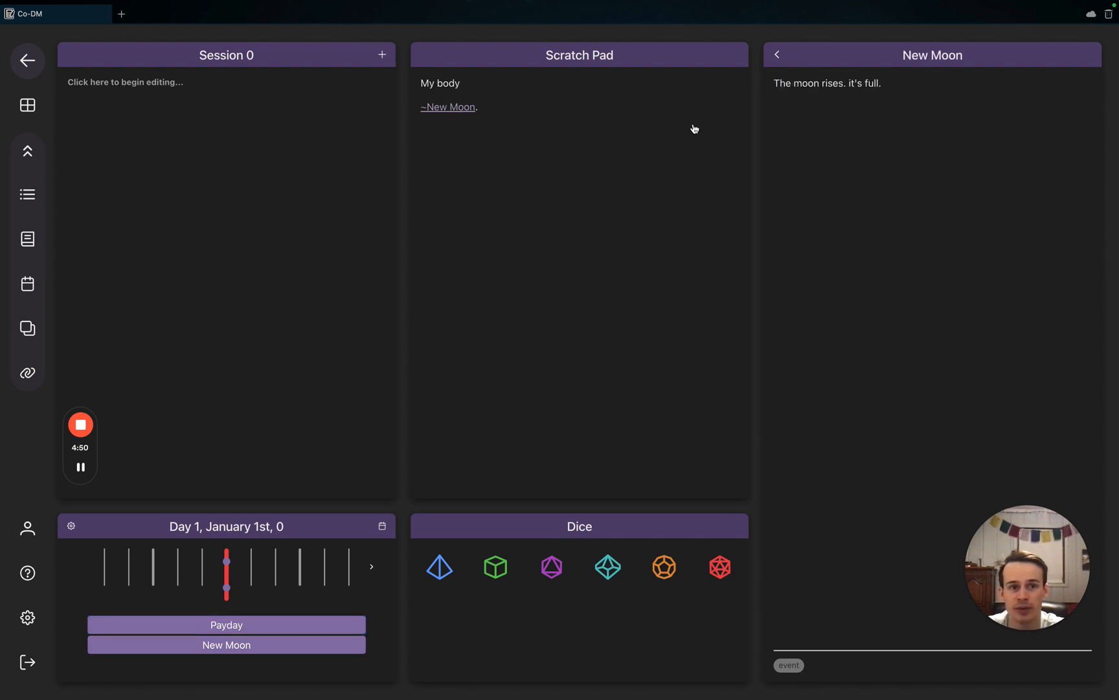
left_click(780, 55)
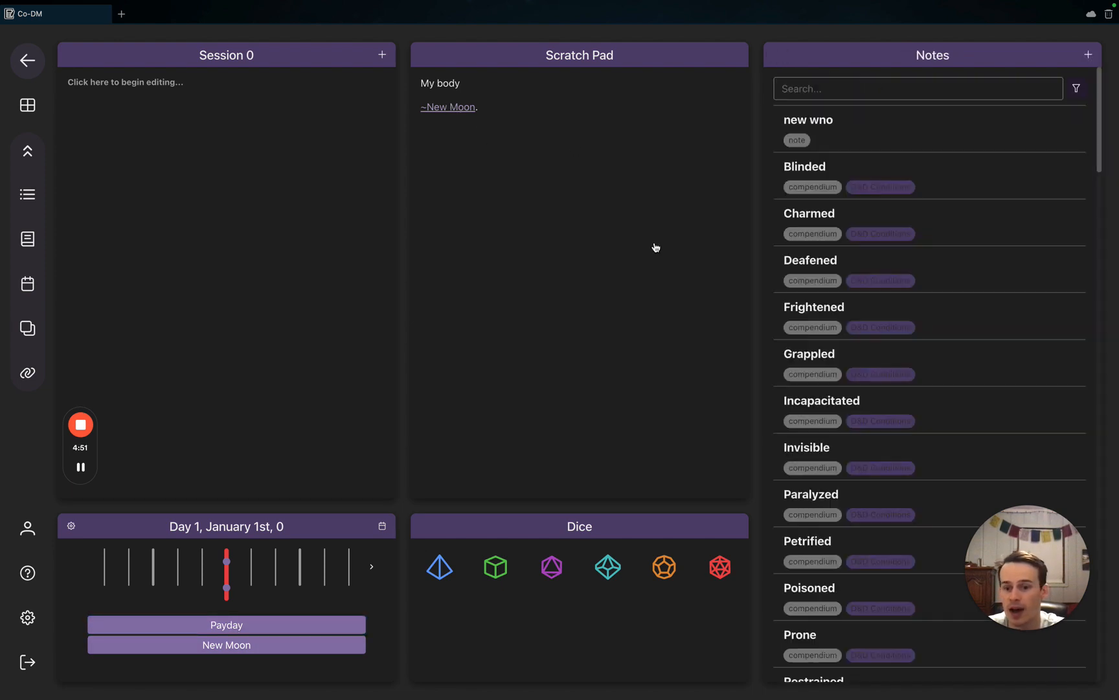
Advance the campaign date to January 10th and open the New Moon event marked on the following day
left_click(371, 567)
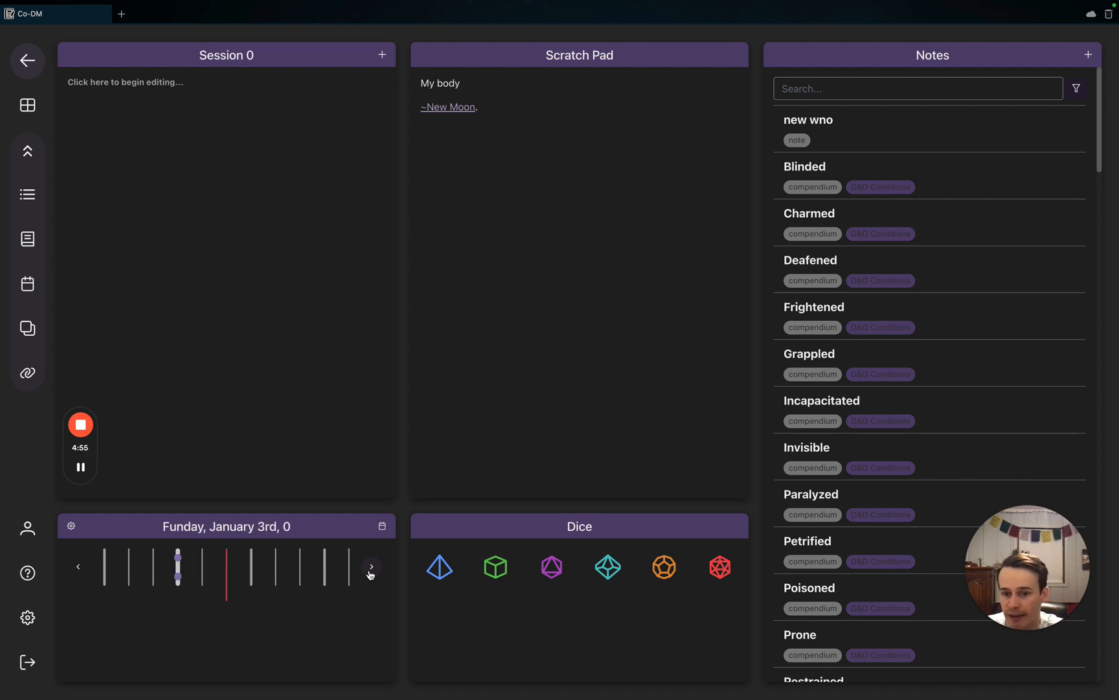
left_click(371, 567)
left_click(371, 567)
left_click(371, 567)
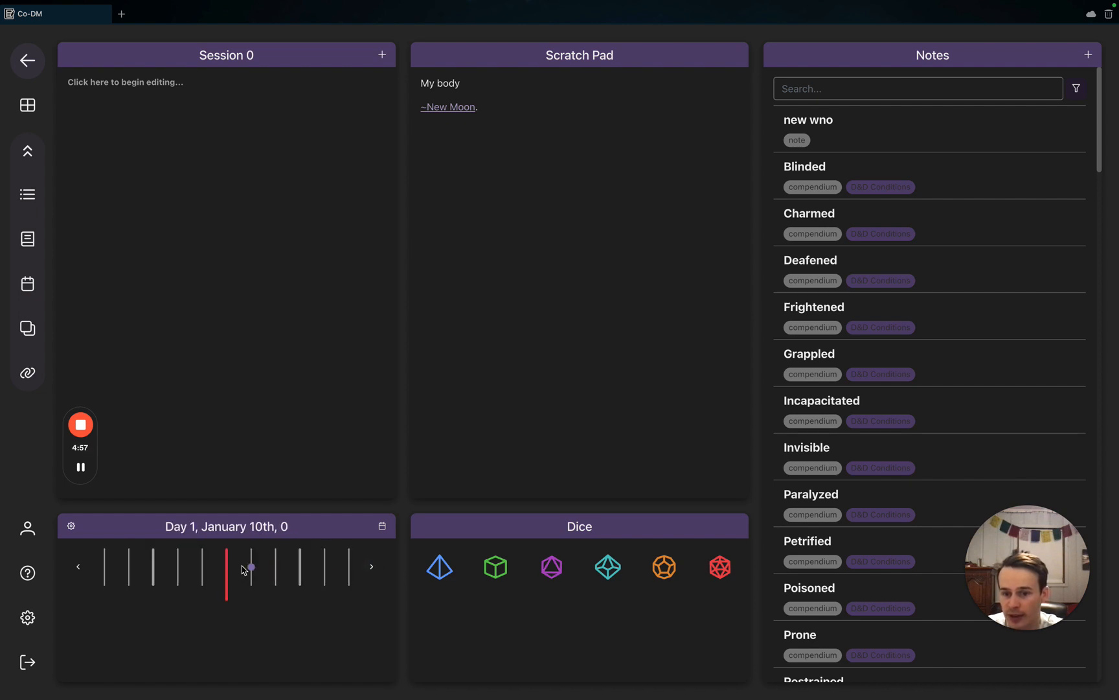
mouse_move(252, 572)
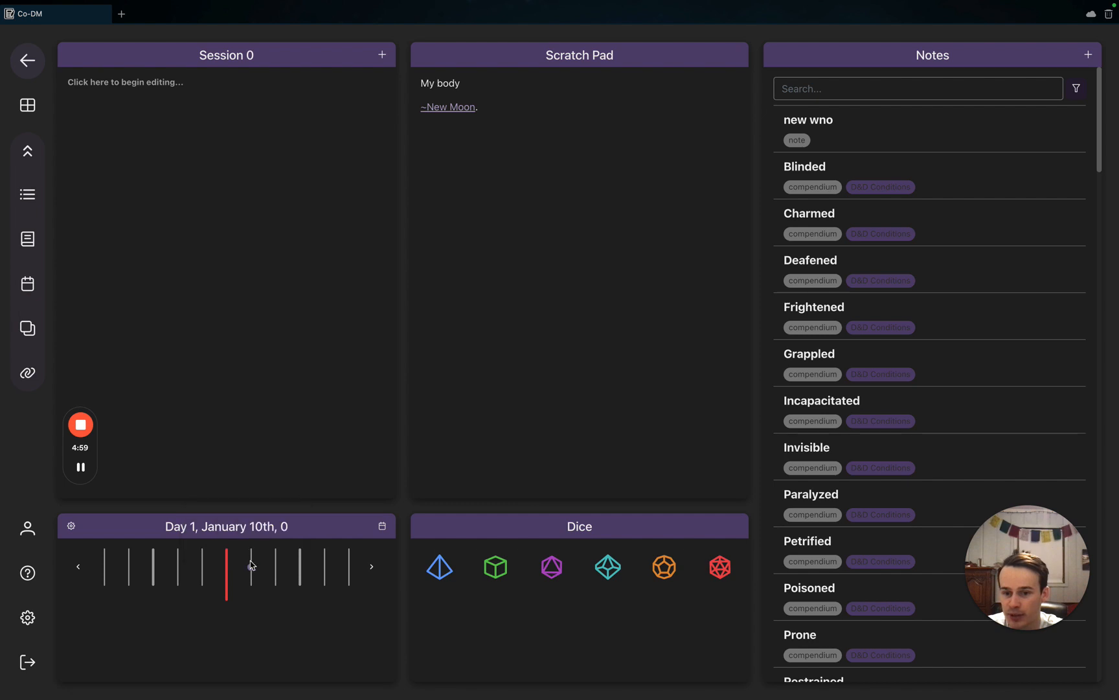
left_click(252, 568)
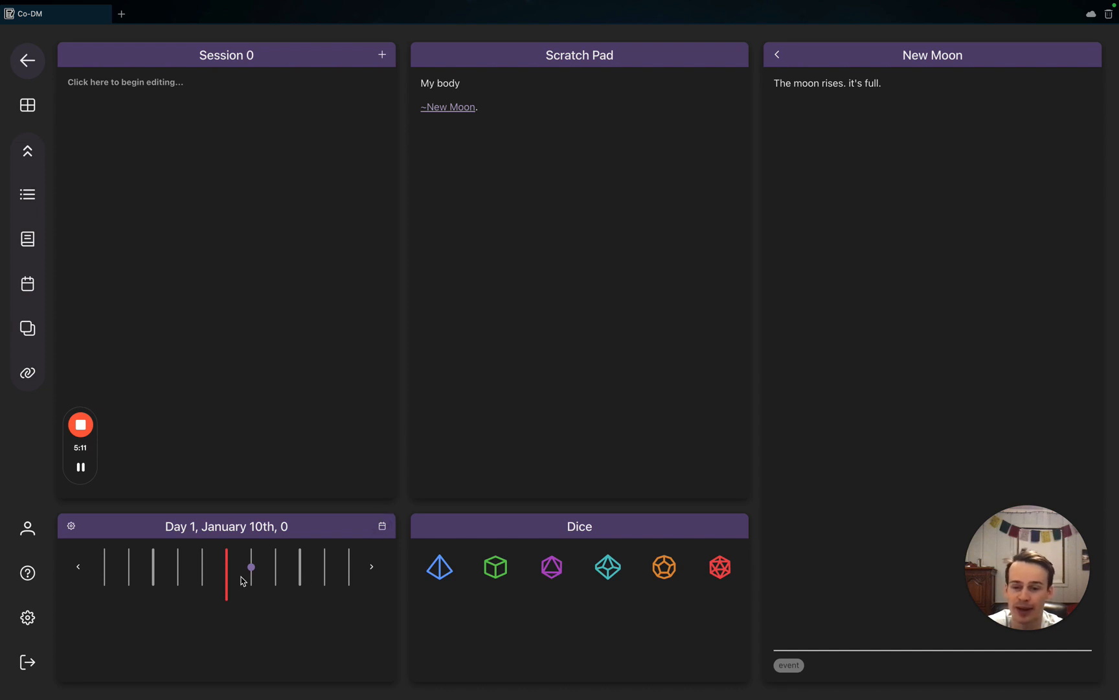
Open the full-year calendar view and dismiss its introductory tips
left_click(383, 528)
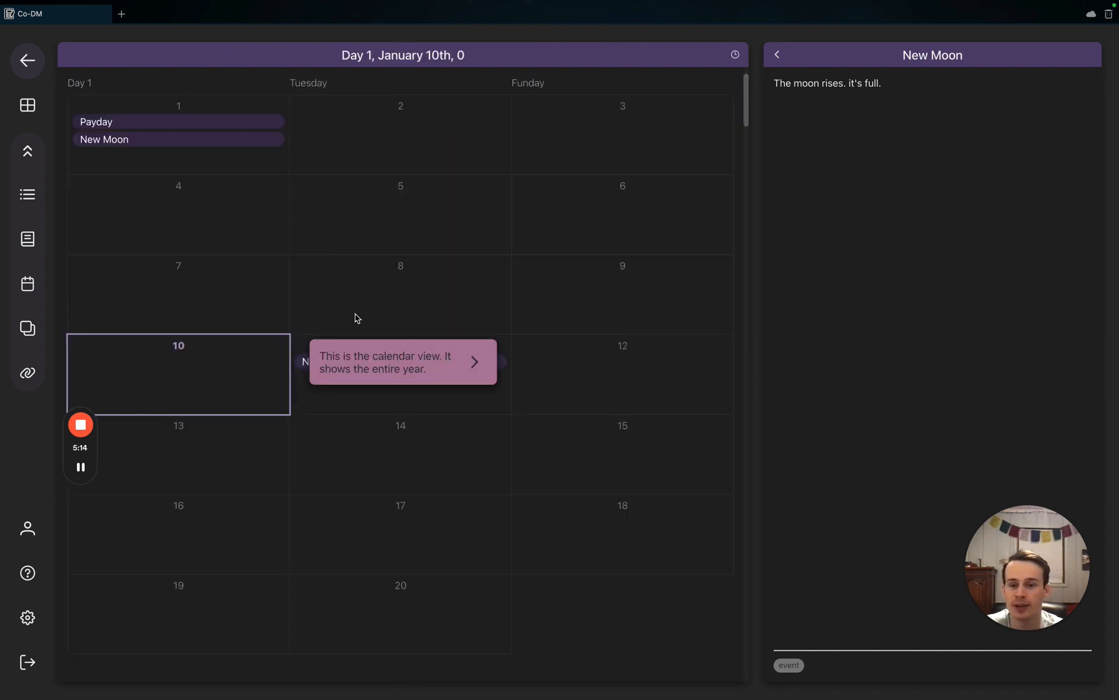
left_click(480, 365)
left_click(474, 362)
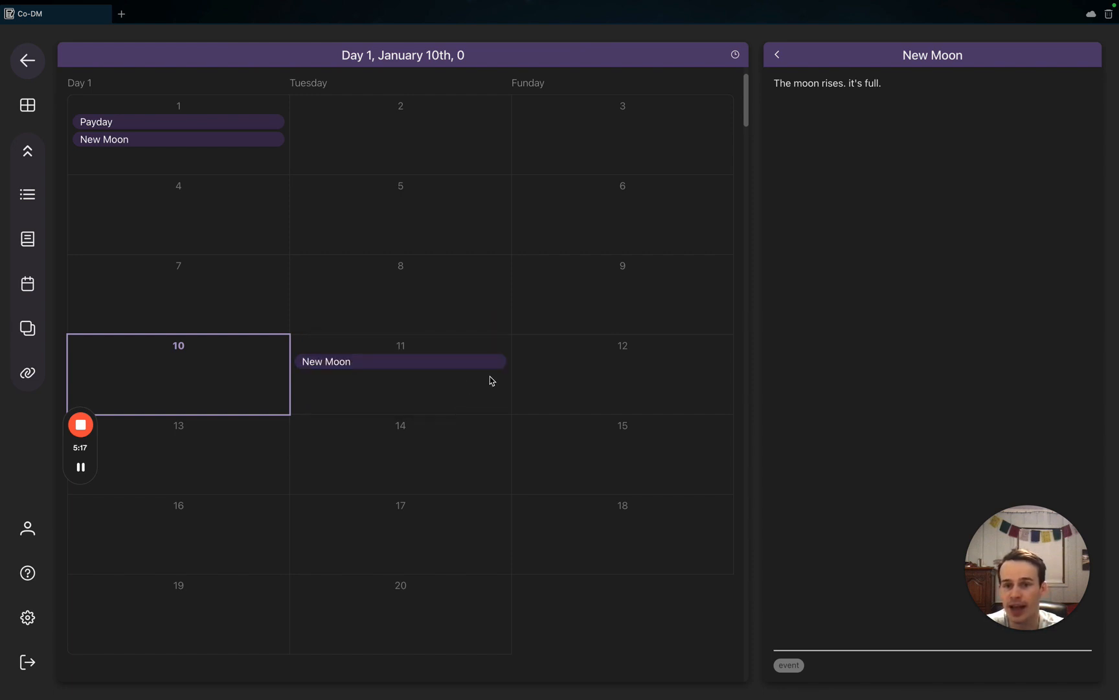
scroll(493, 382, "down", 7)
scroll(504, 391, "up", 8)
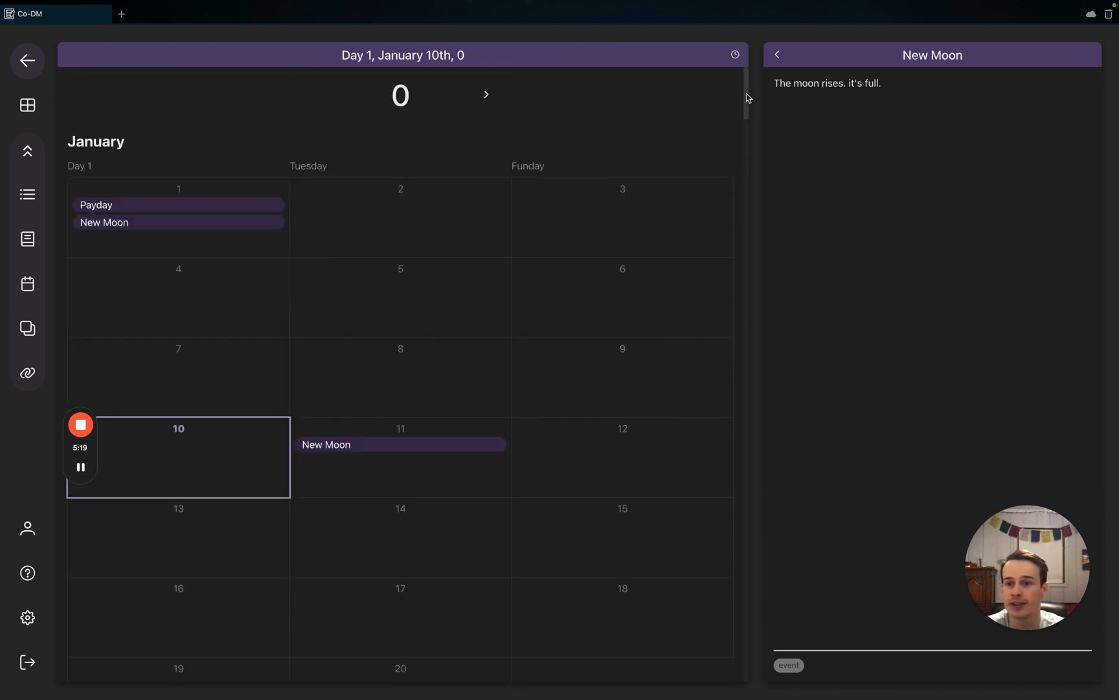
Browse the year's calendar through to Summer and view the Solstice event on the 15th
left_click_drag(748, 98, 741, 618)
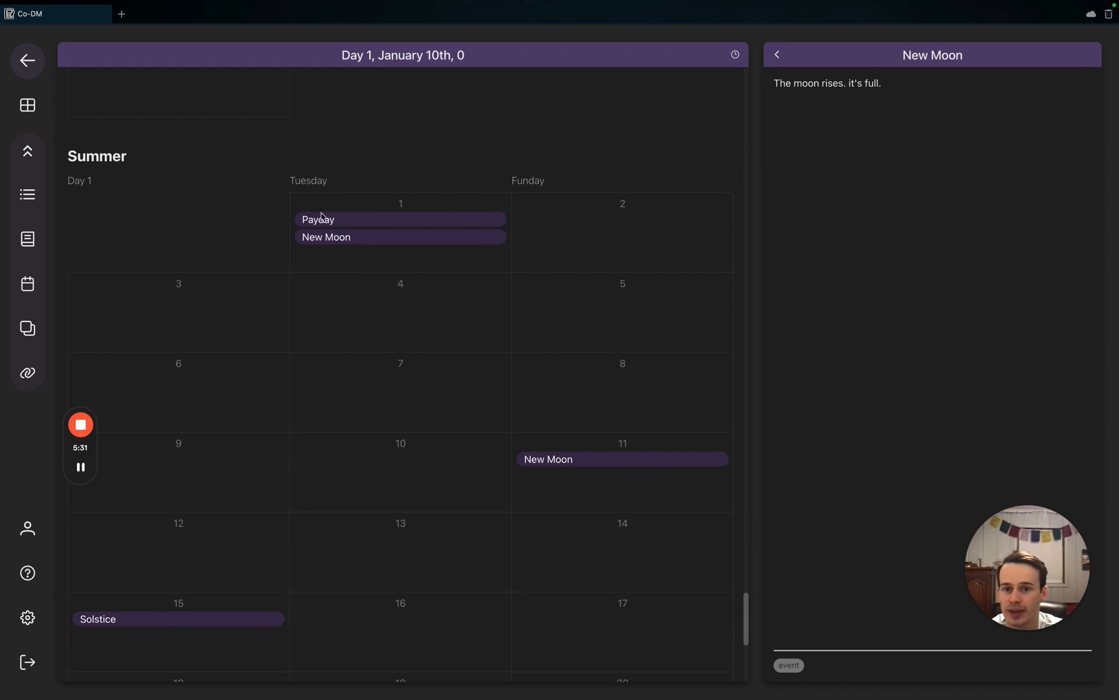
scroll(478, 475, "down", 6)
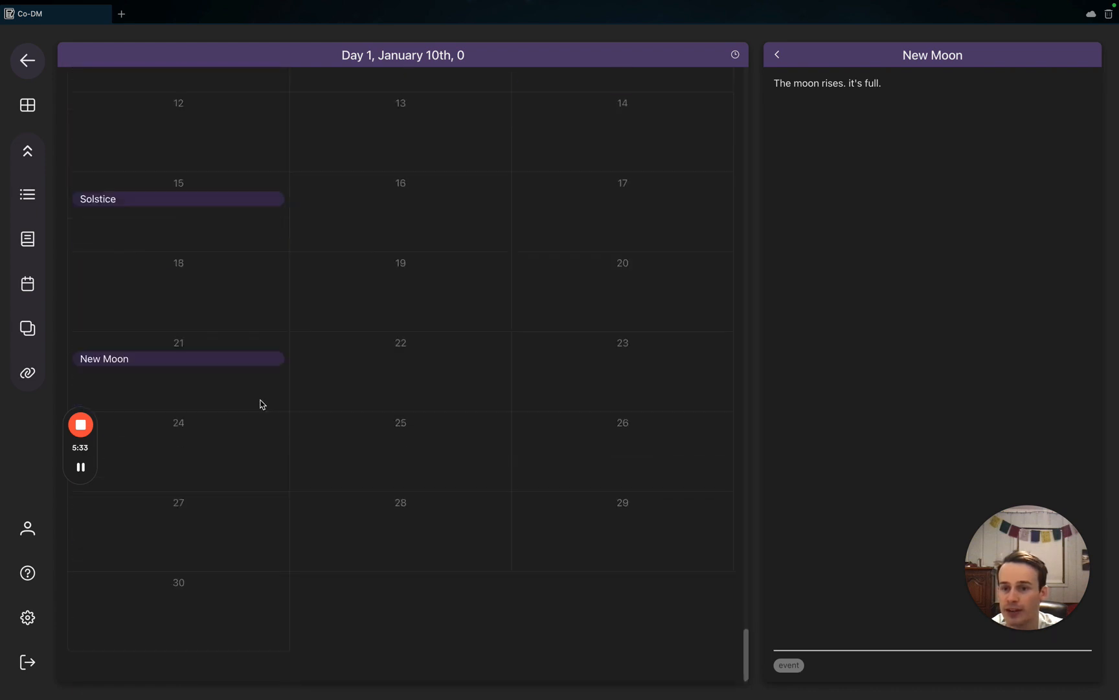
scroll(225, 220, "up", 4)
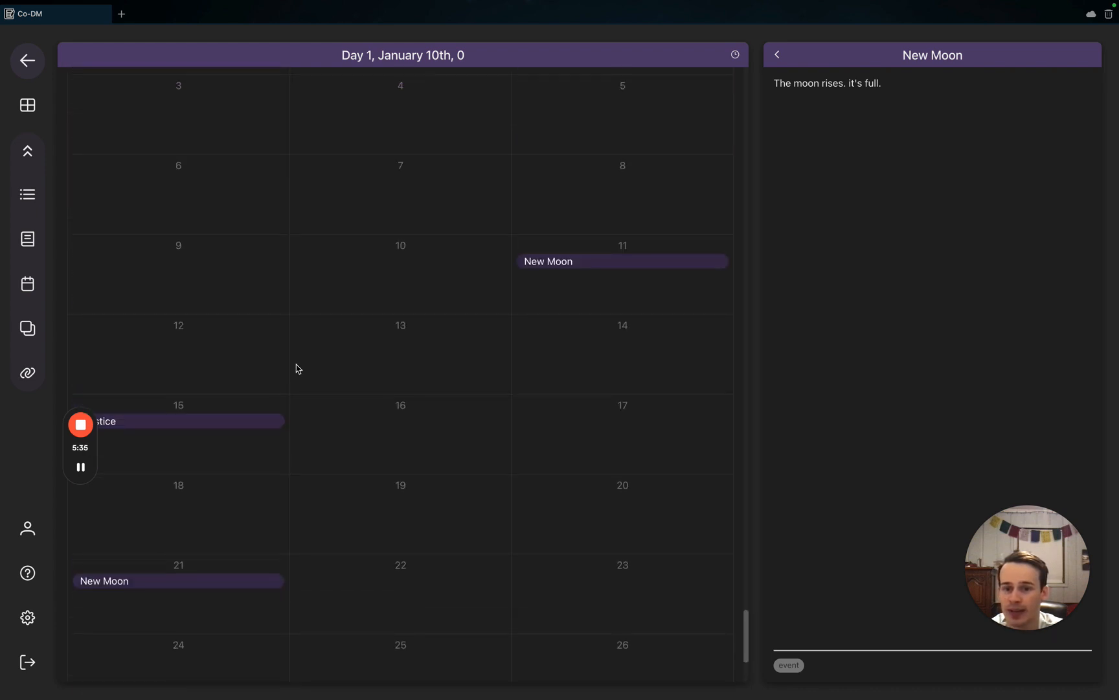
left_click(146, 425)
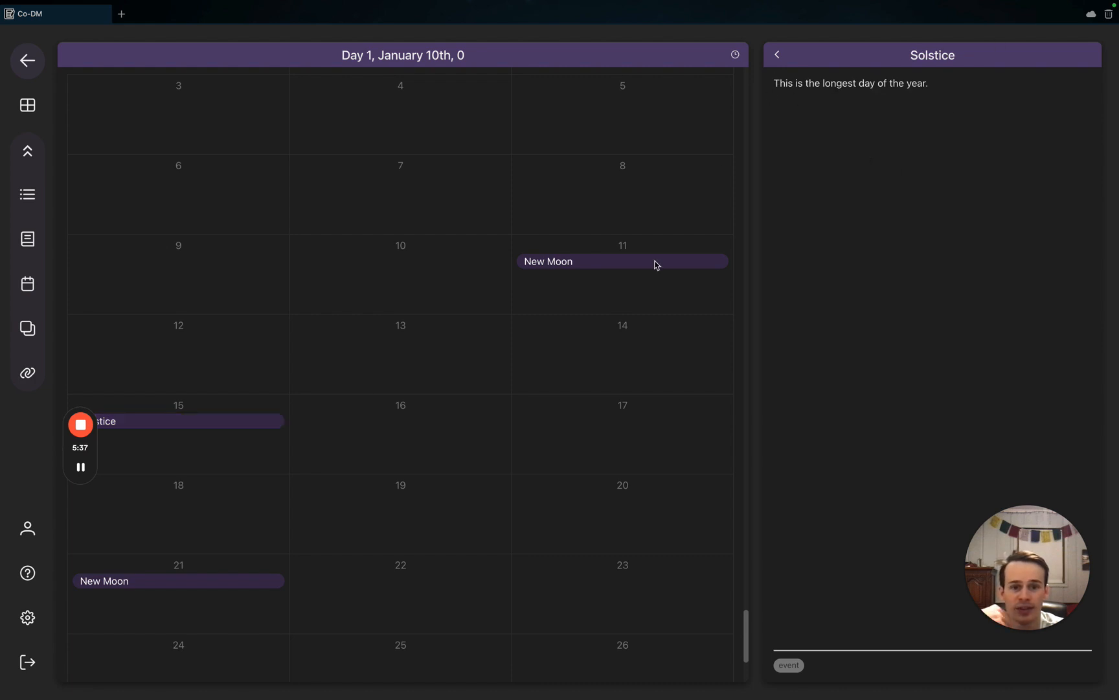
scroll(564, 366, "down", 4)
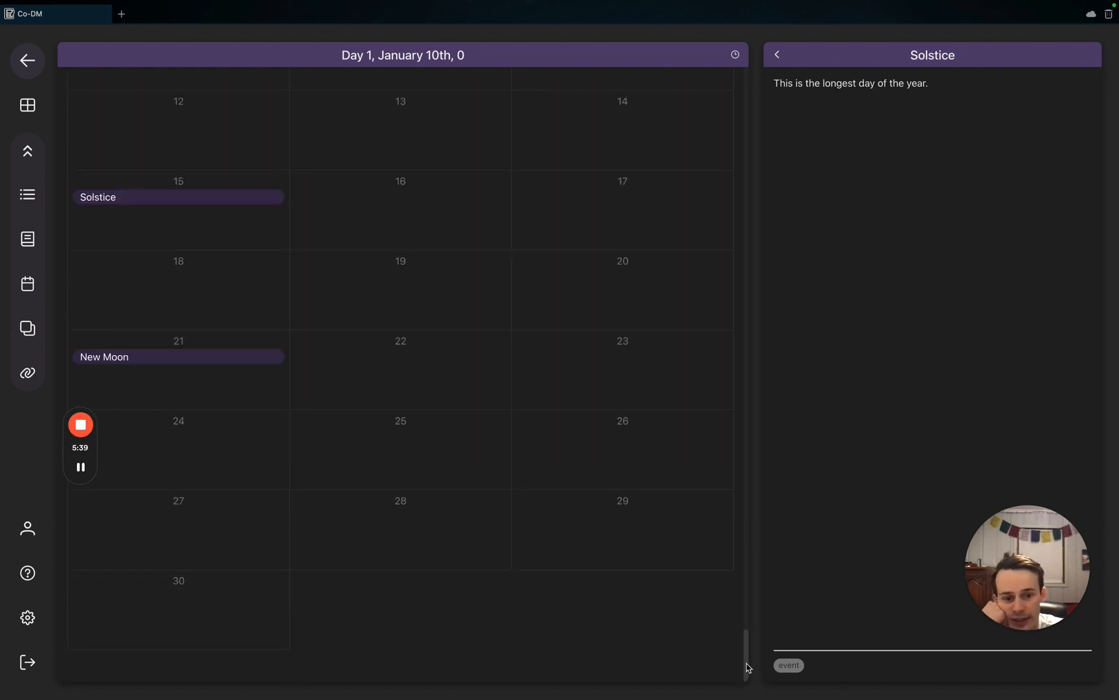
left_click_drag(746, 664, 719, 36)
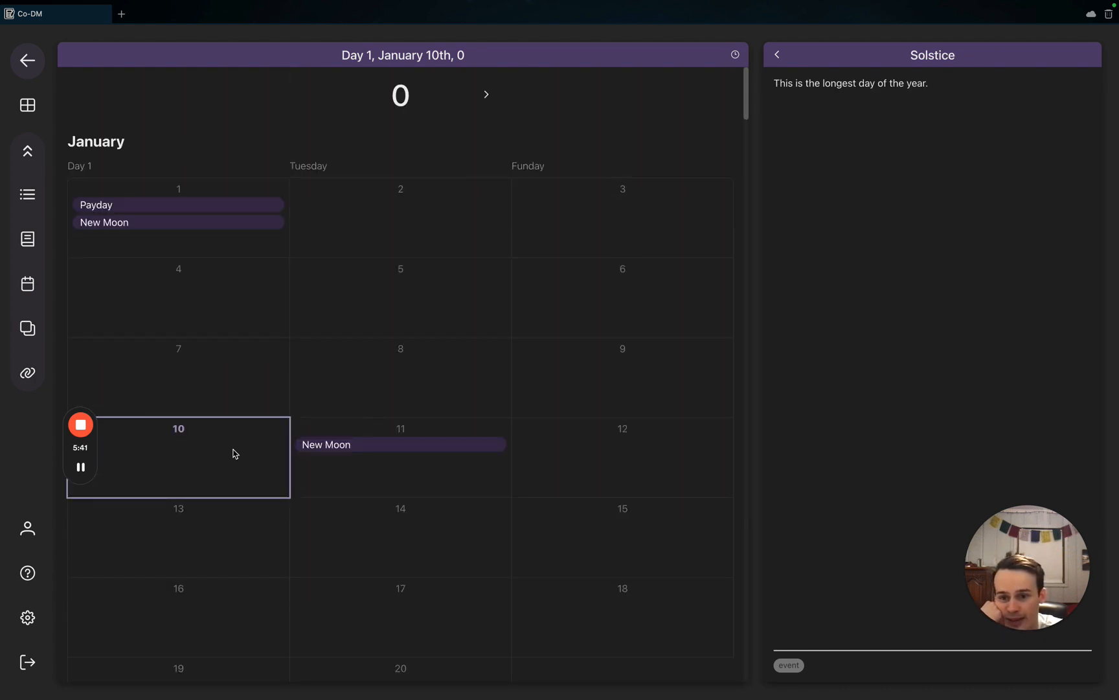
Set the campaign's current date in the calendar to February 99th, then 100th, and finally February 97th
left_click_drag(745, 105, 766, 372)
right_click(409, 364)
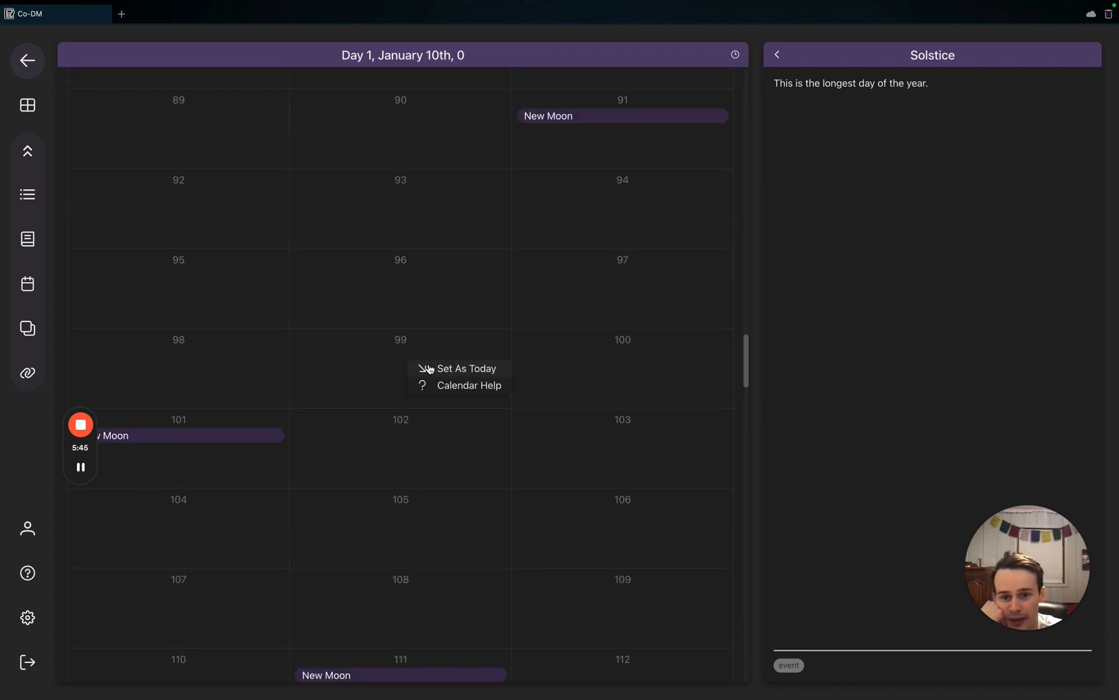
left_click(462, 369)
right_click(576, 363)
left_click(597, 372)
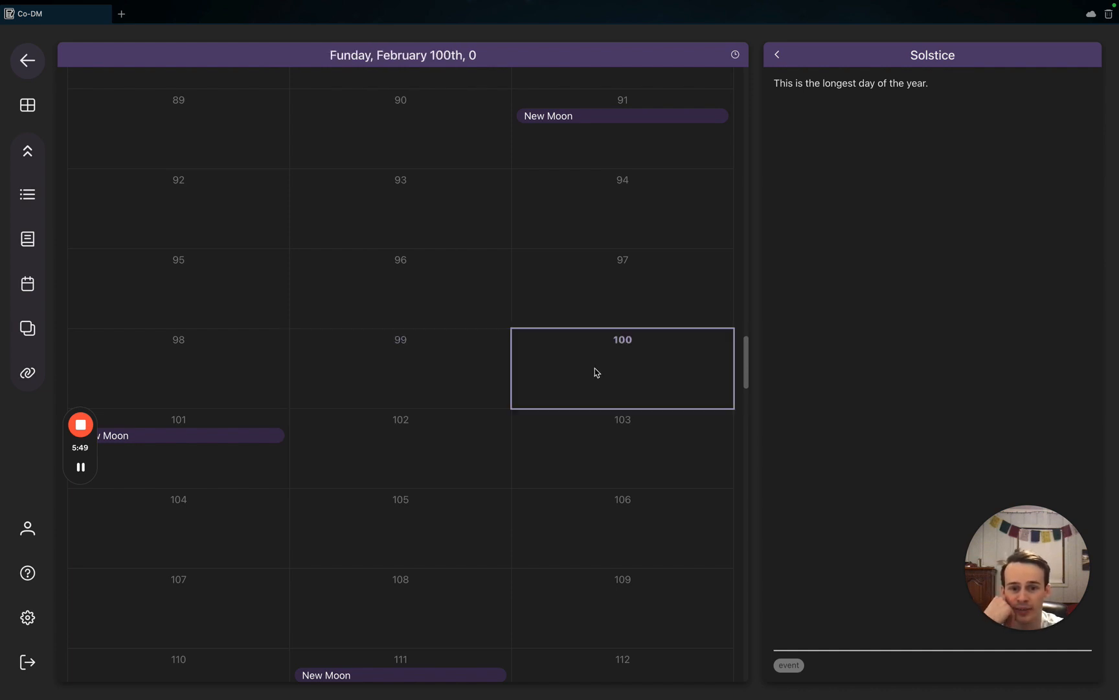
right_click(591, 268)
left_click(609, 274)
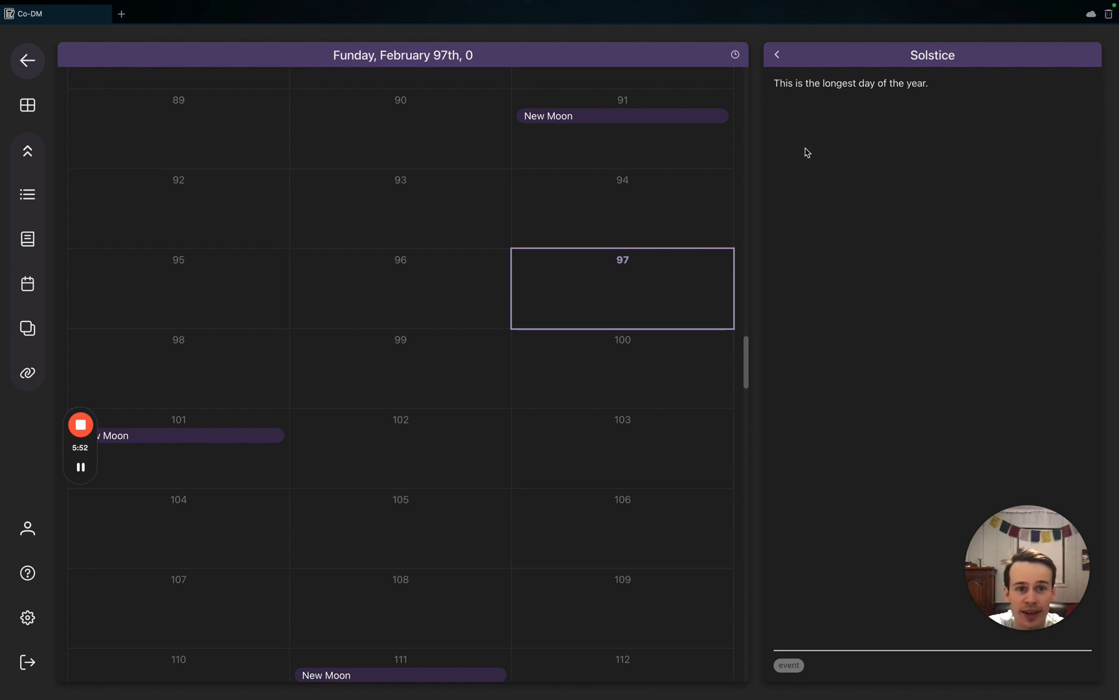
Return to the notes list and create a new note named "#The World Ends"
left_click(777, 55)
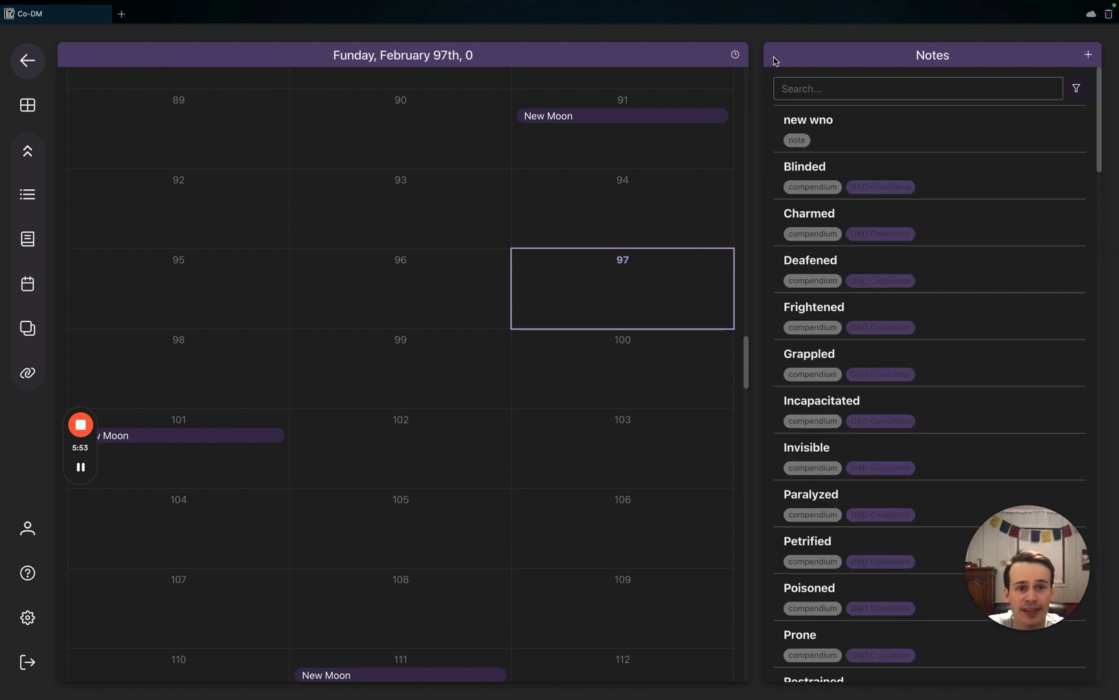
left_click(1086, 58)
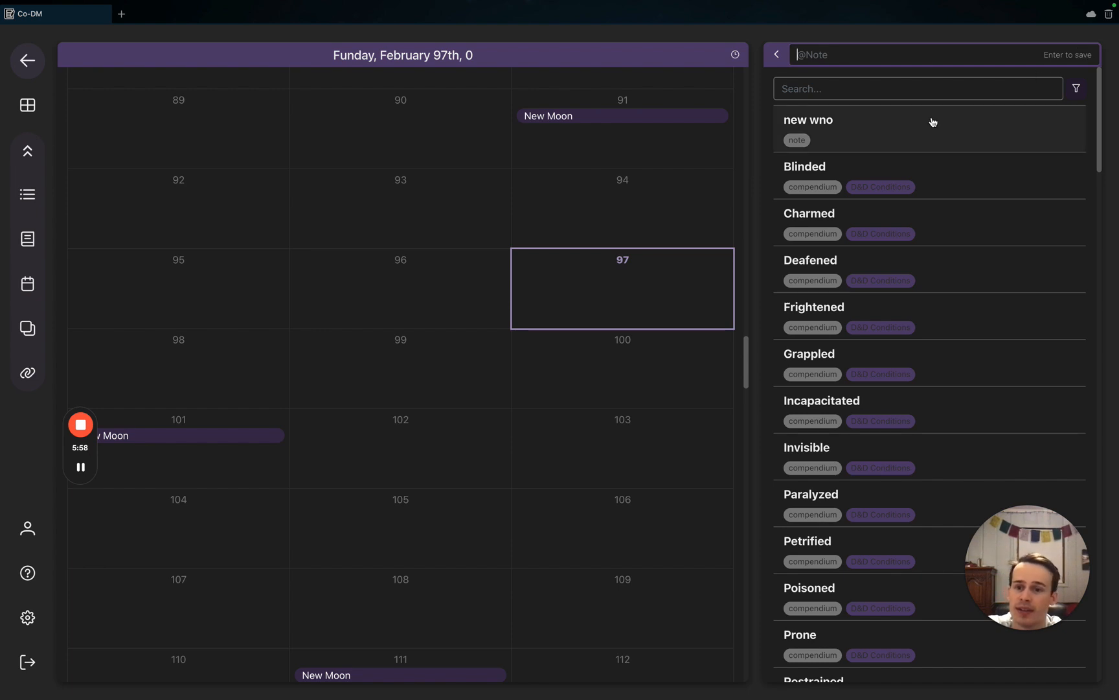
type("T")
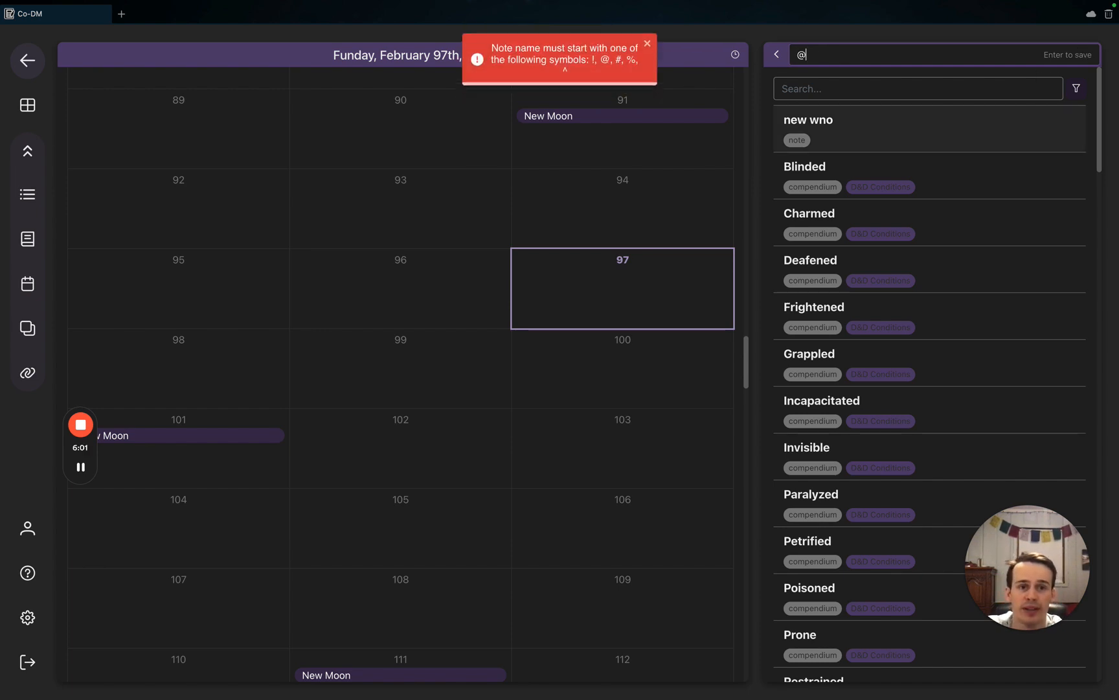
key("BackSpace")
type("#The World Ends")
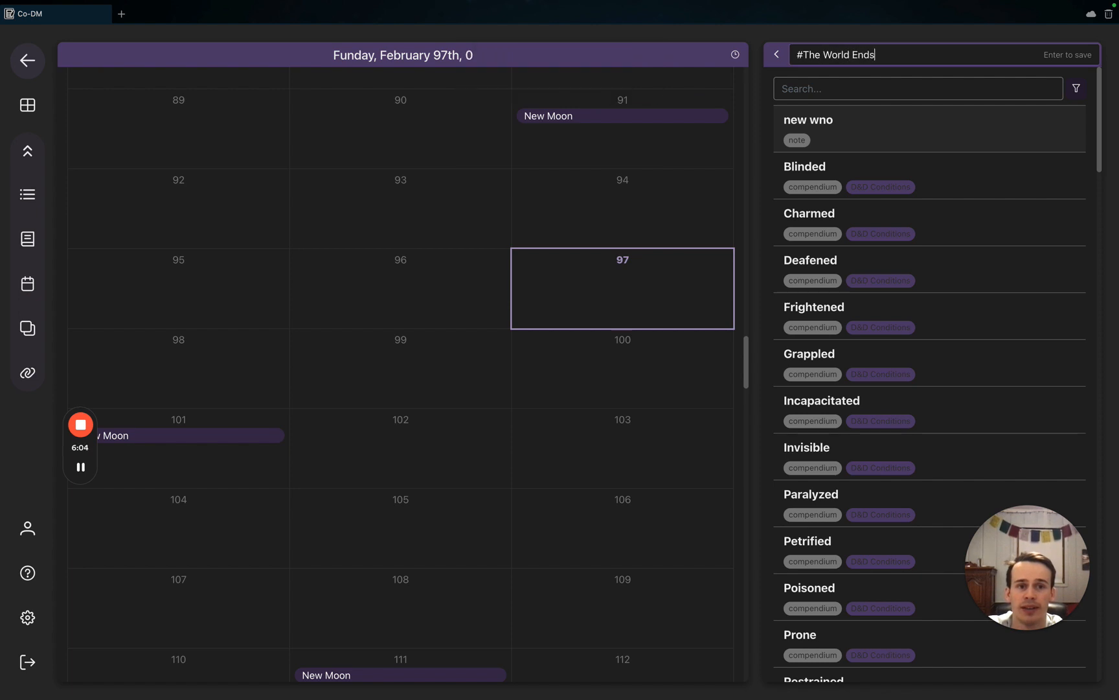
key("Return")
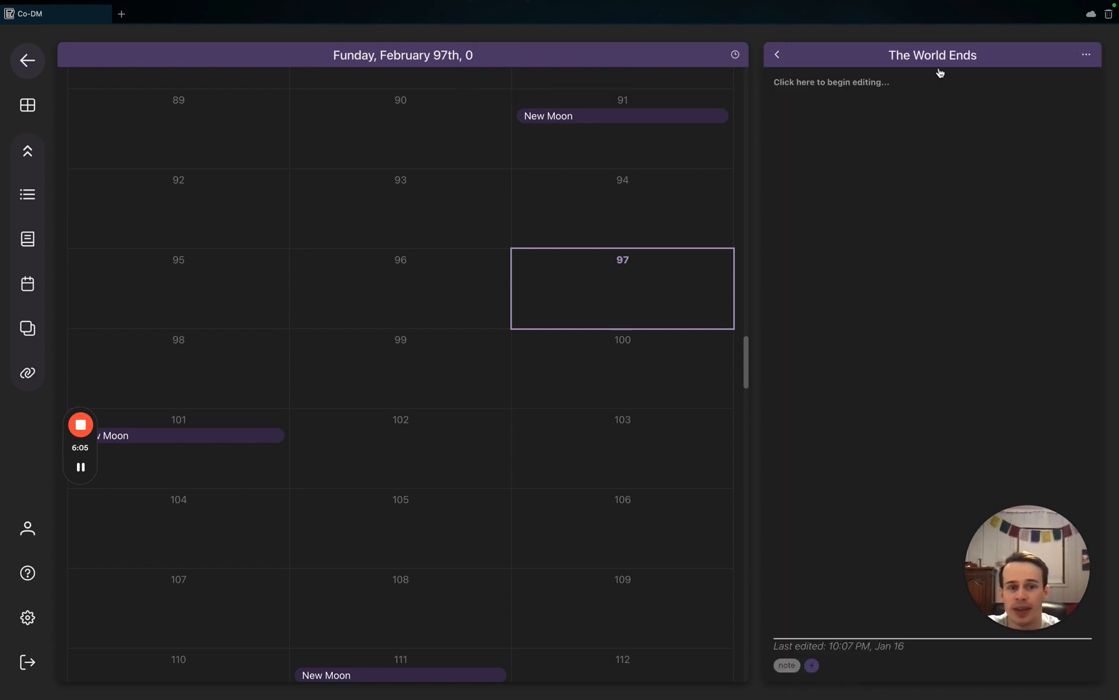
Insert the current campaign date, 2/97/0, into the body of The World Ends note using the "+today" suggestion
left_click(868, 262)
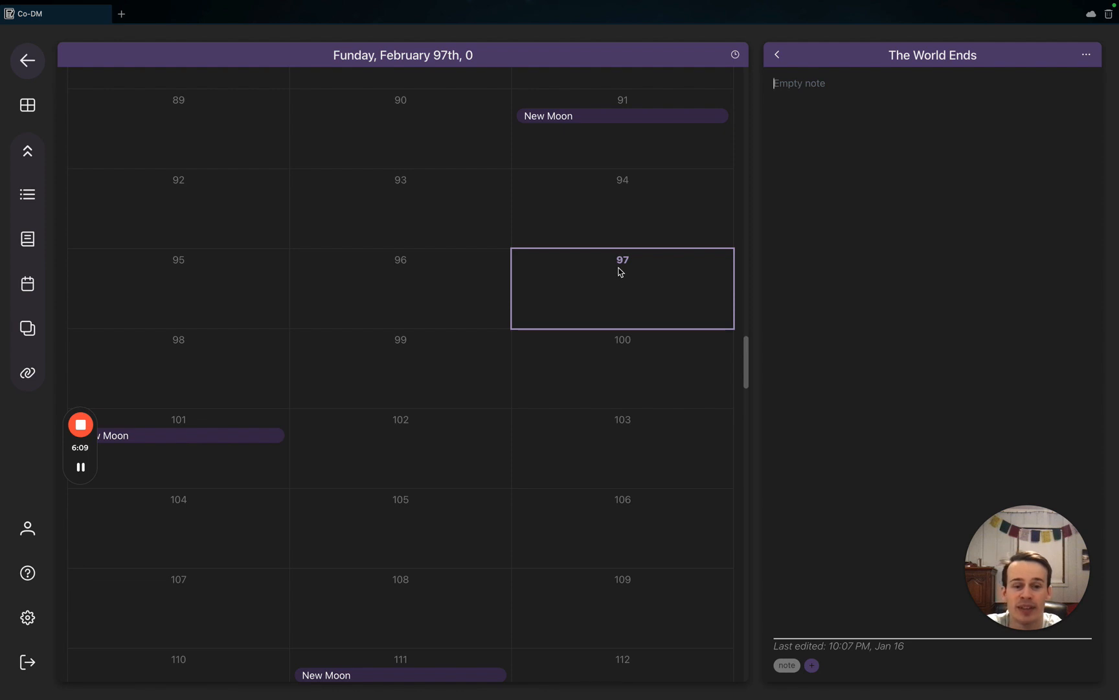
type("+to")
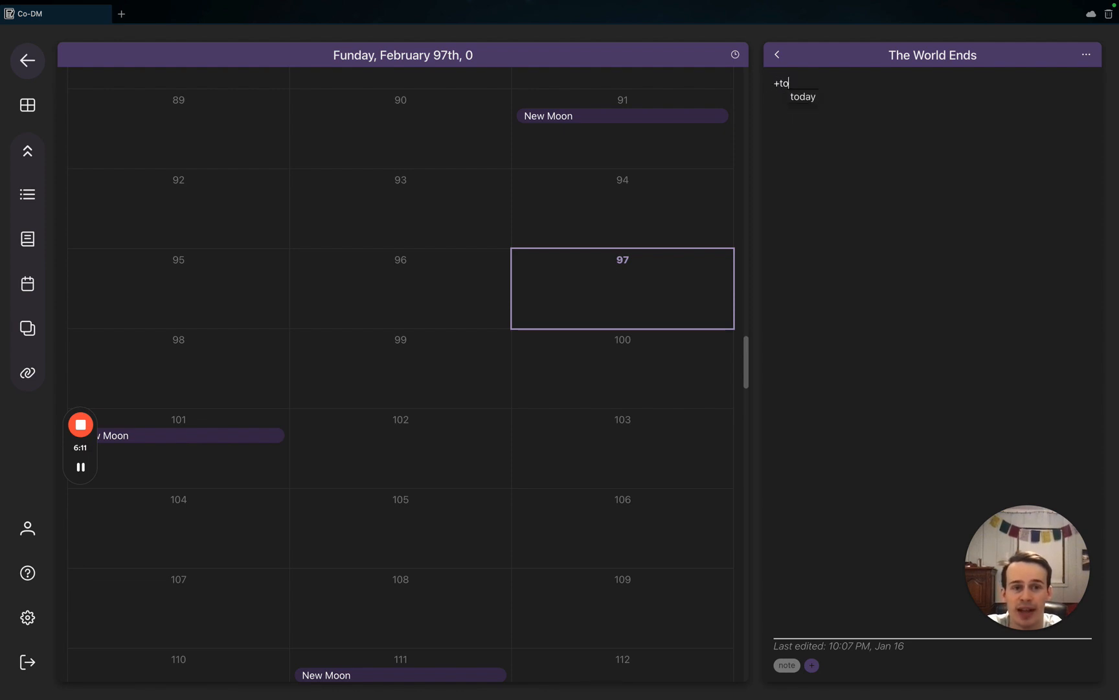
key("Return")
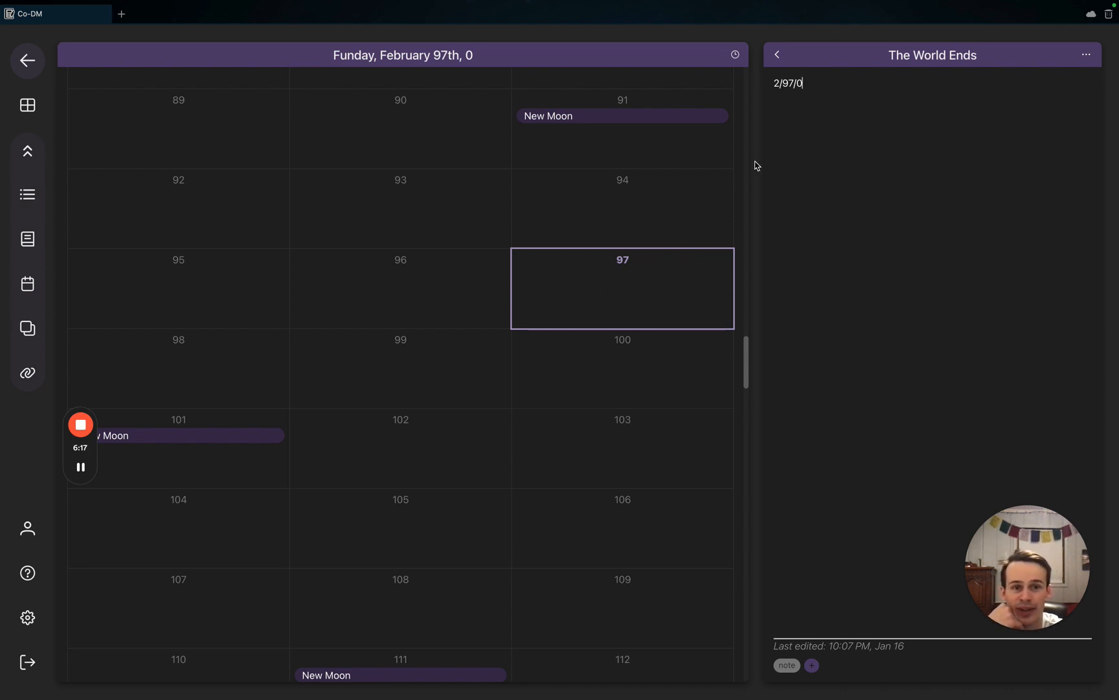
left_click(760, 127)
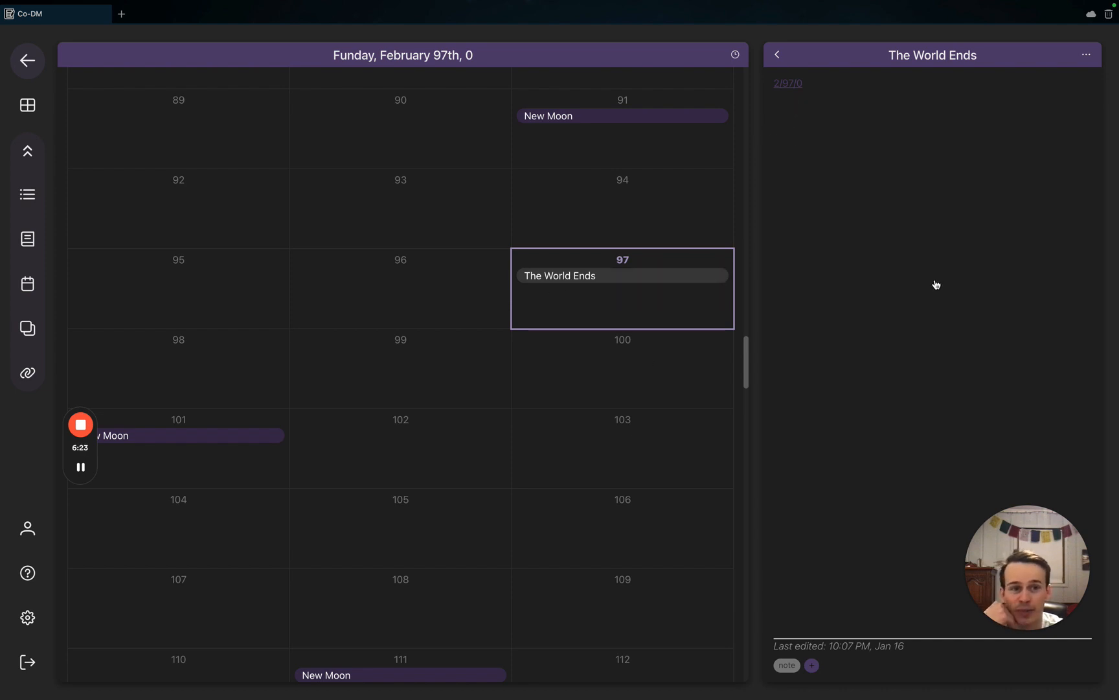
Add the date 2/98/0 on a new line in The World Ends note
left_click(894, 182)
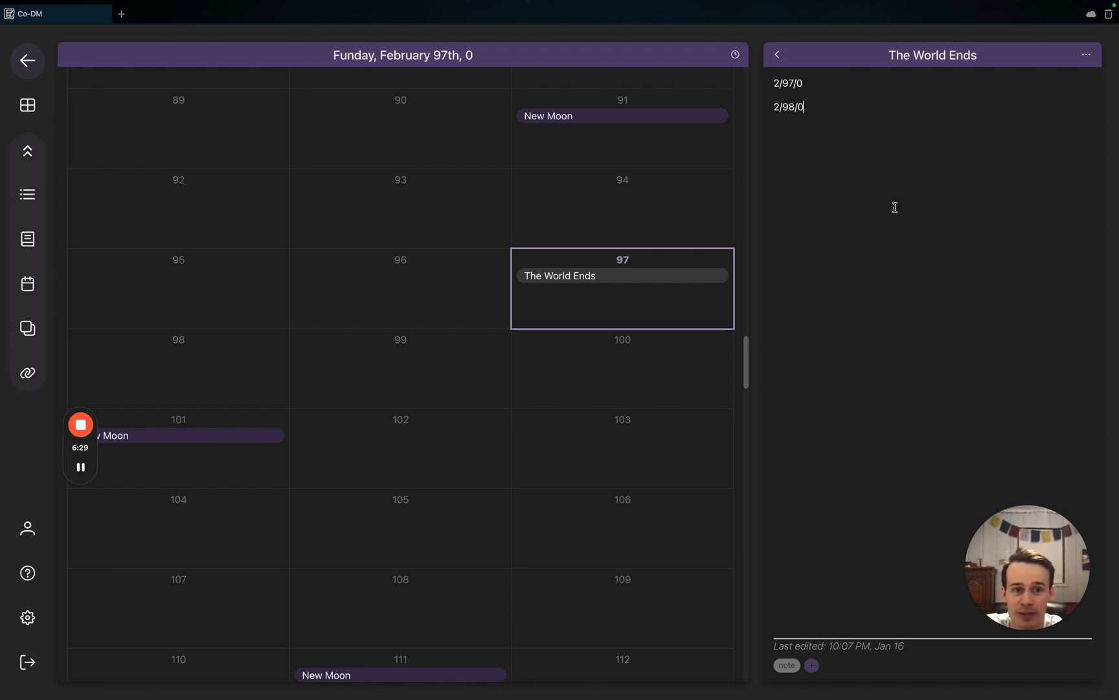
left_click(759, 291)
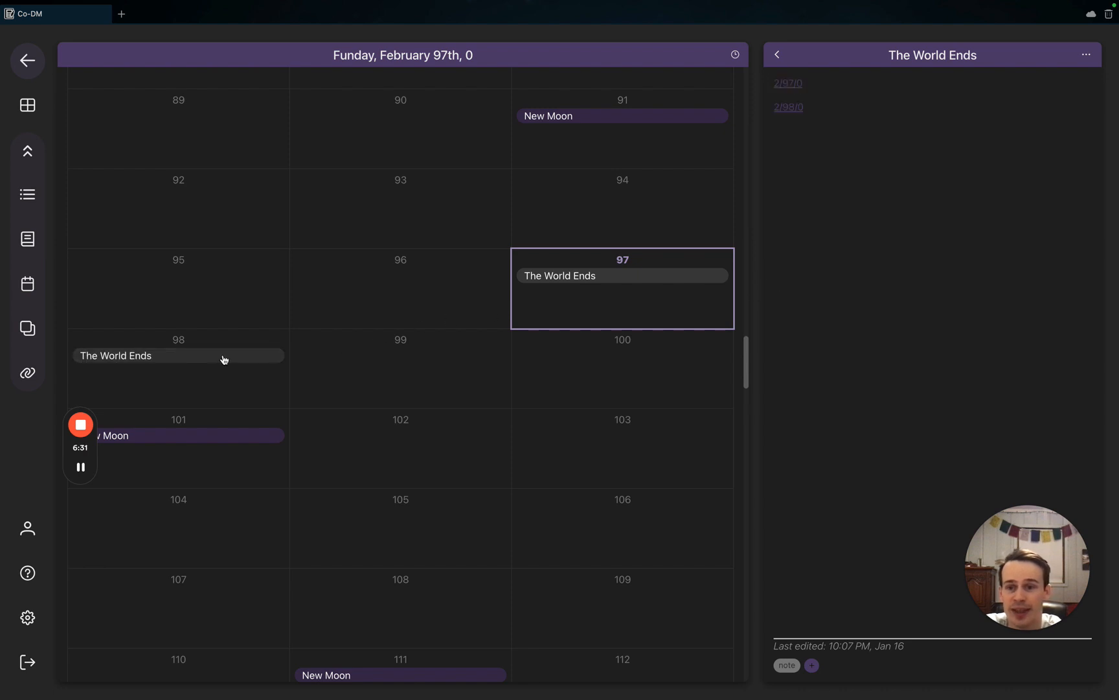
left_click(842, 181)
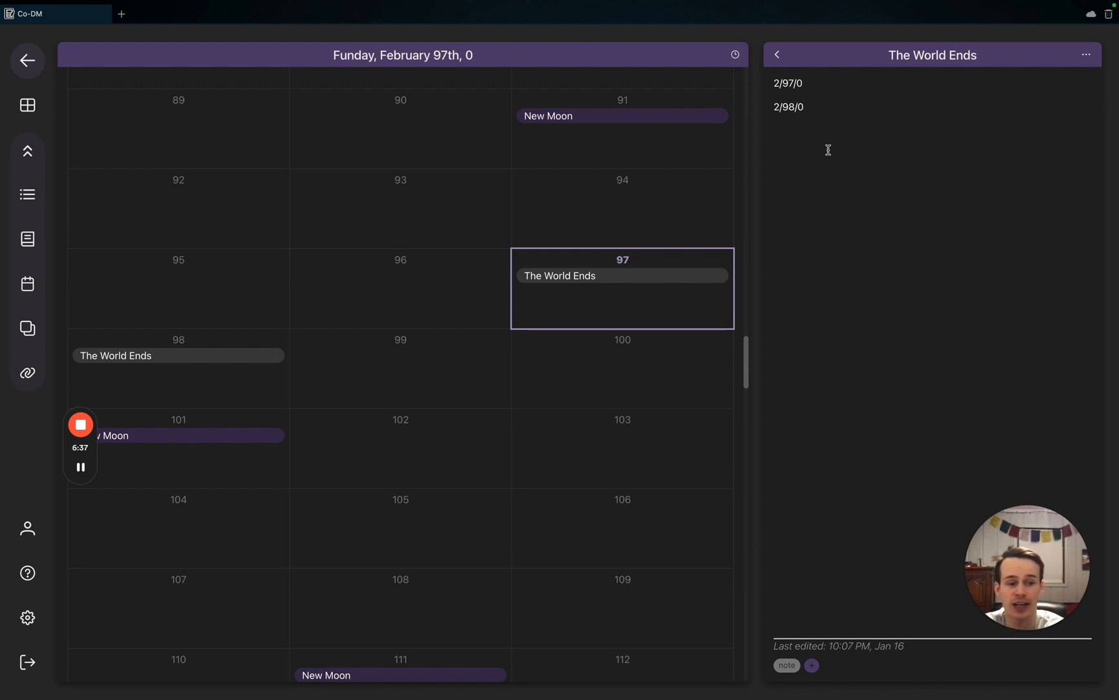
Switch back to the timeline view and examine the event markers around February 97th
left_click(735, 52)
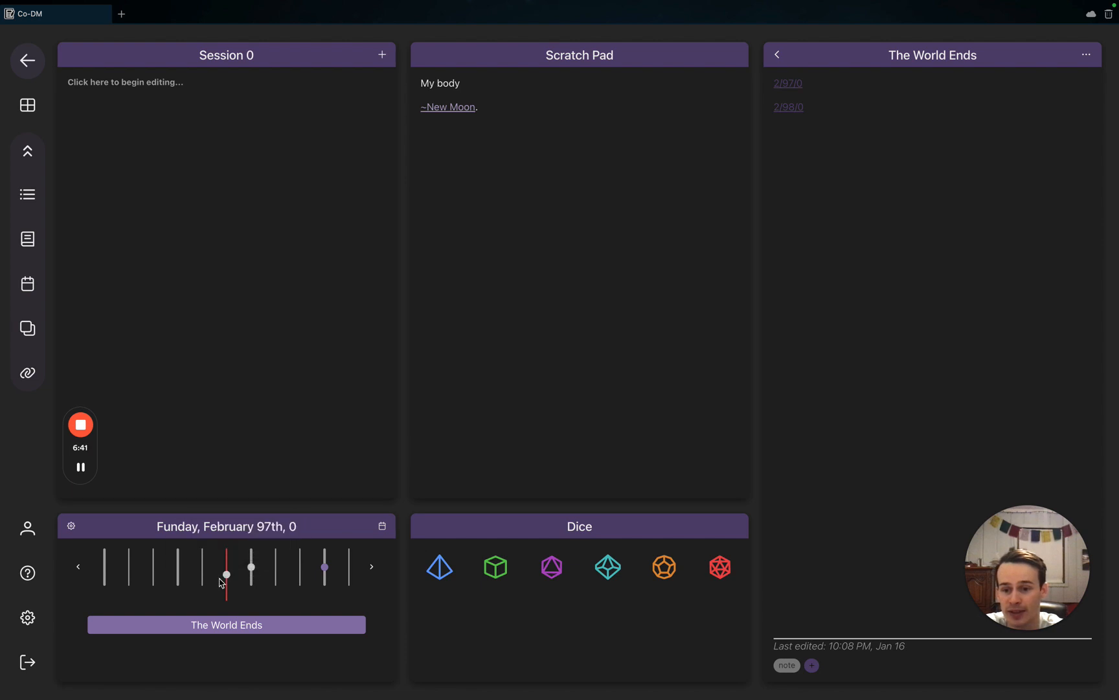
mouse_move(226, 575)
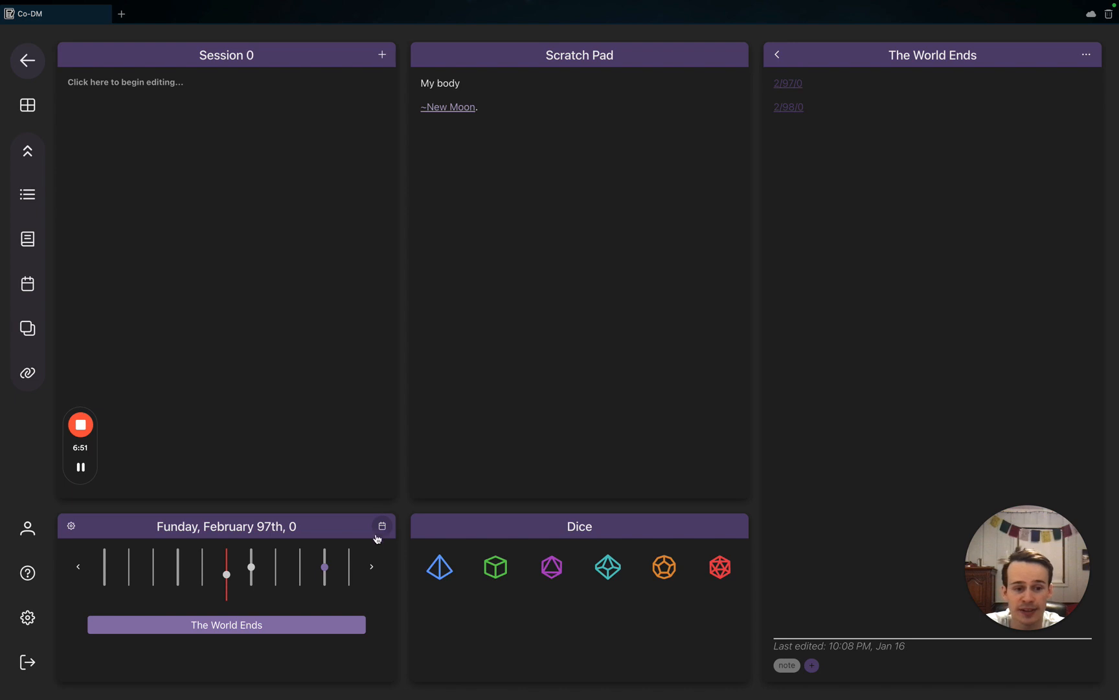
mouse_move(326, 571)
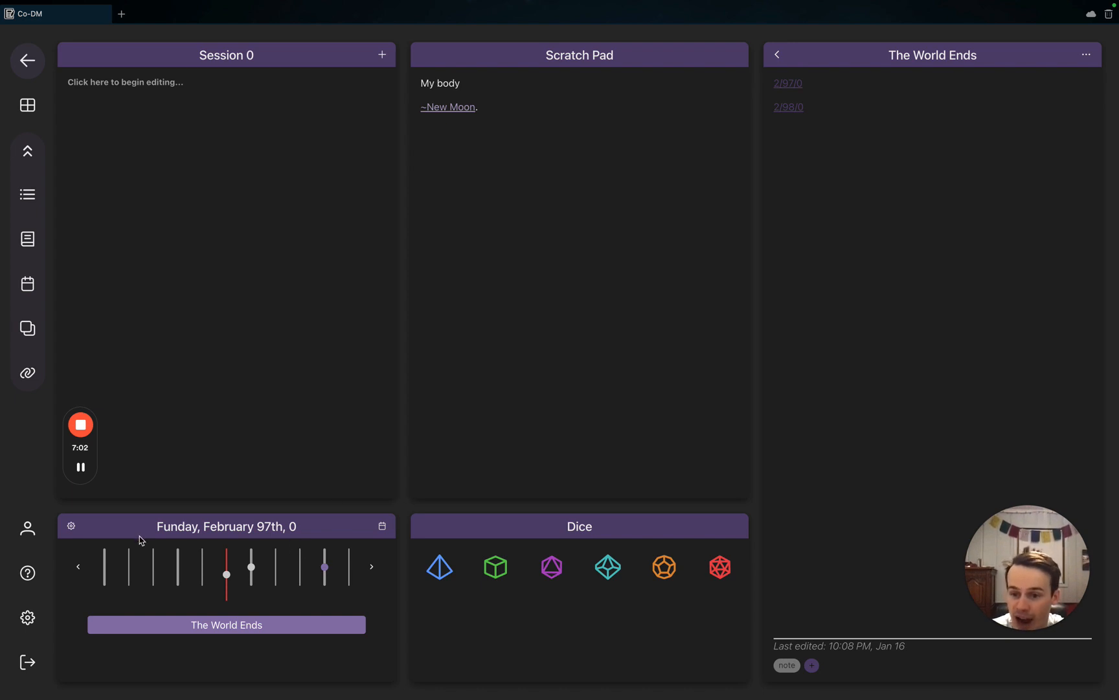
Set the campaign's current date to January 3 of year 4000 in the timeline settings
left_click(71, 525)
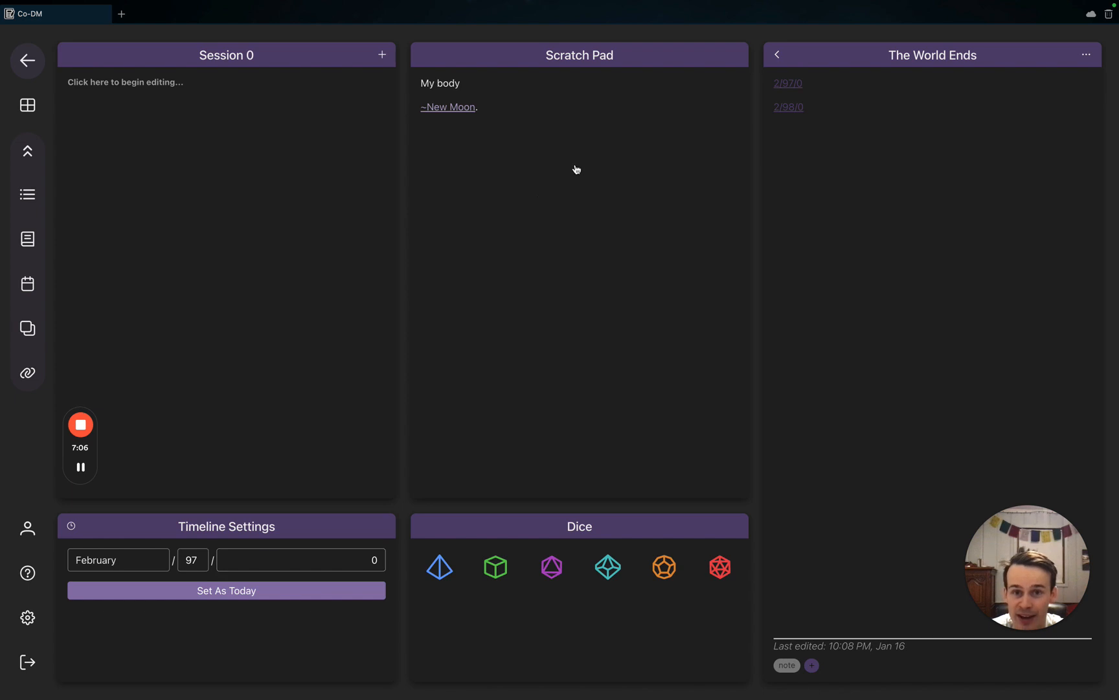
left_click(140, 570)
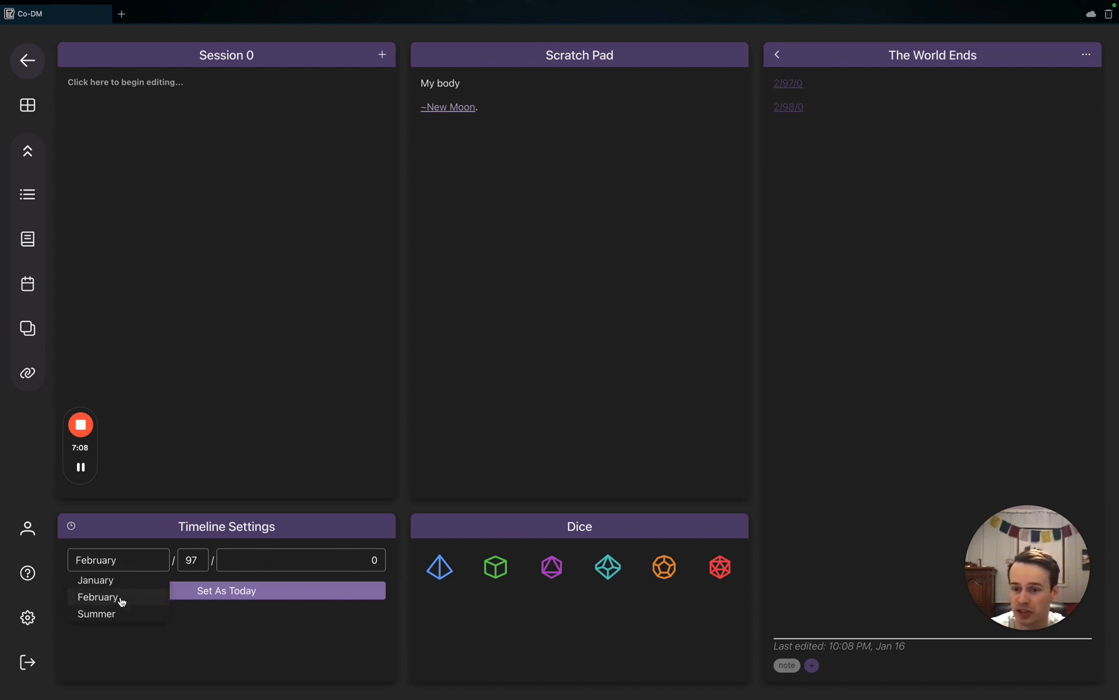
left_click(118, 584)
left_click(204, 562)
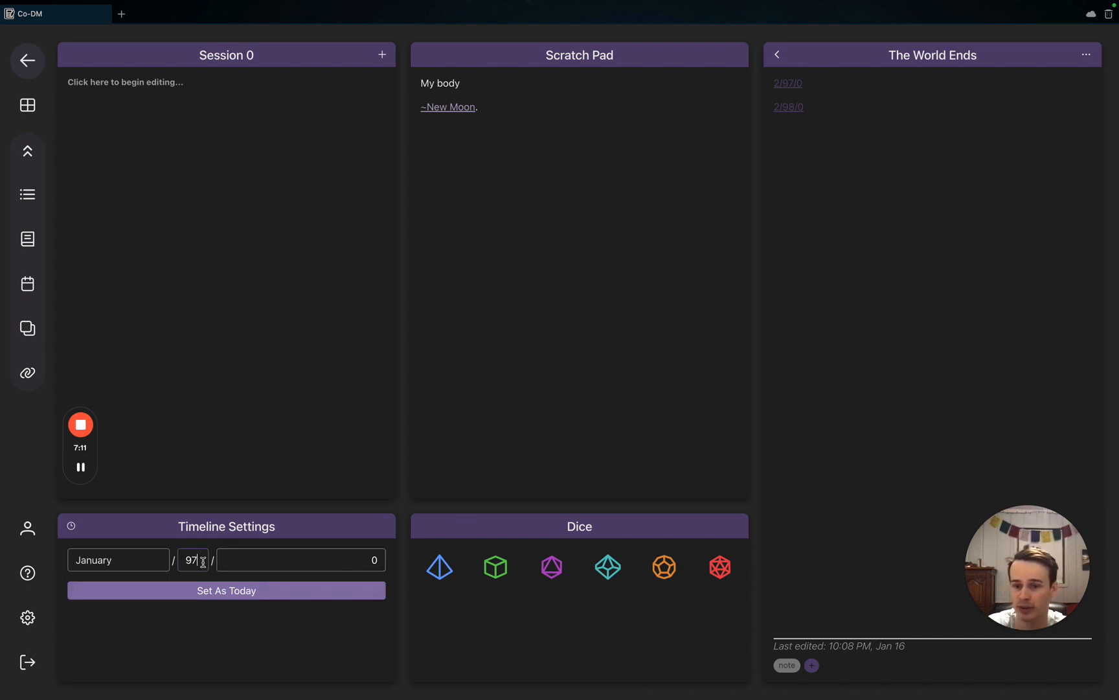
key("BackSpace")
type("3")
left_click(262, 556)
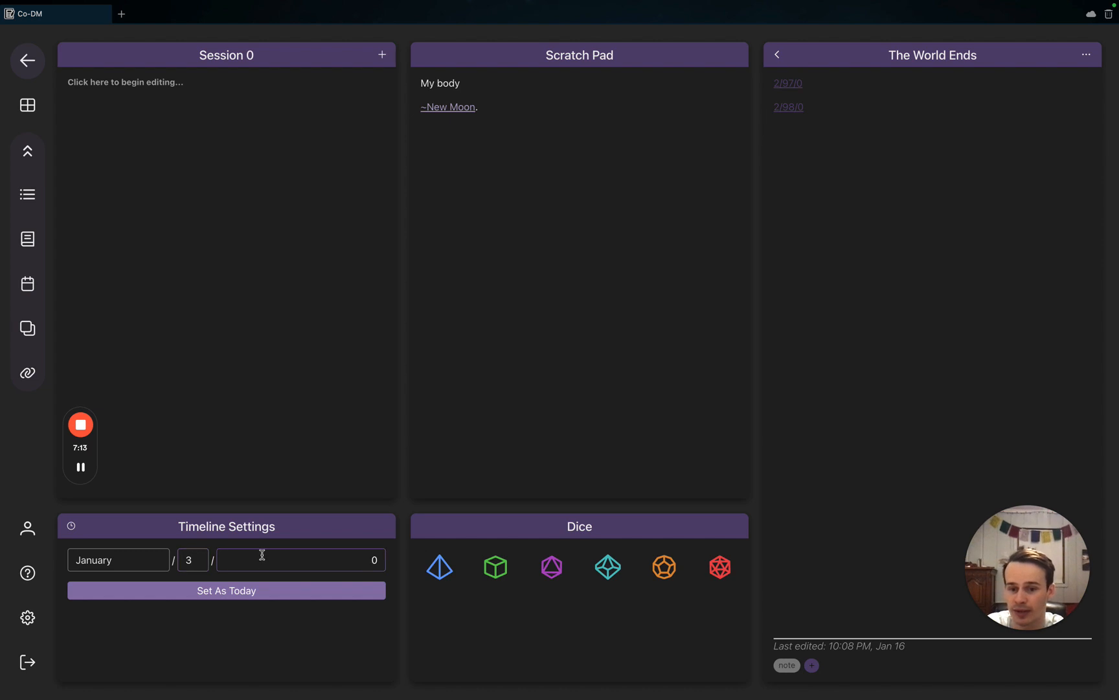
key("BackSpace")
type("4000")
left_click(195, 591)
Insert the current campaign date, 1/3/4000, as a third line in The World Ends note
left_click(946, 210)
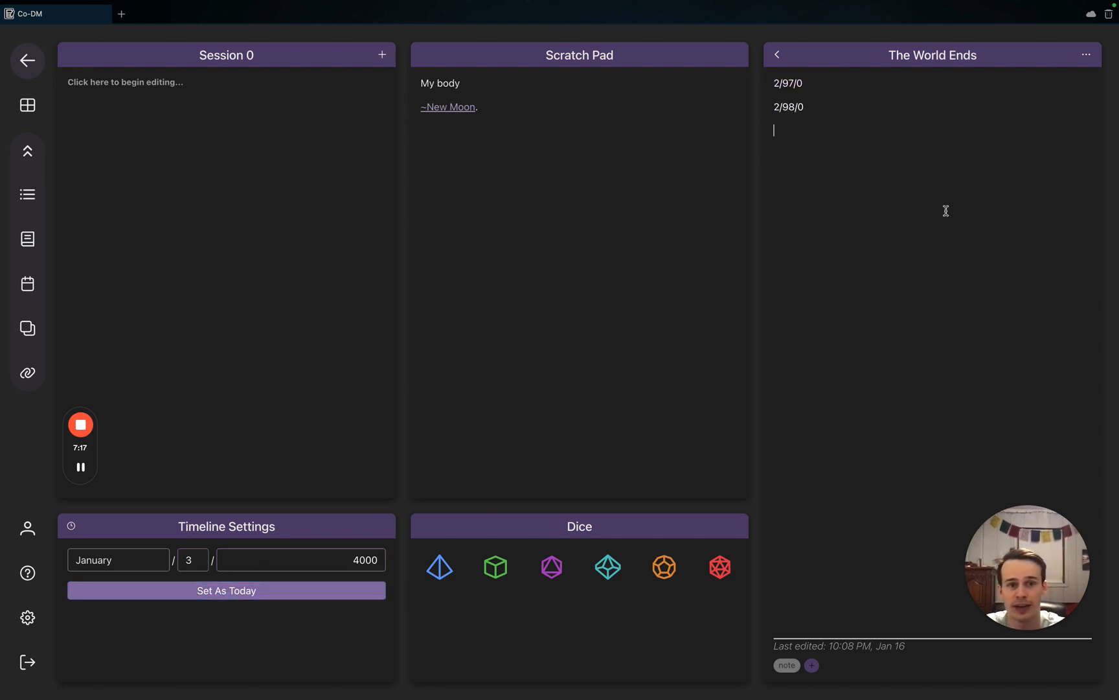
type("+to")
key("Return")
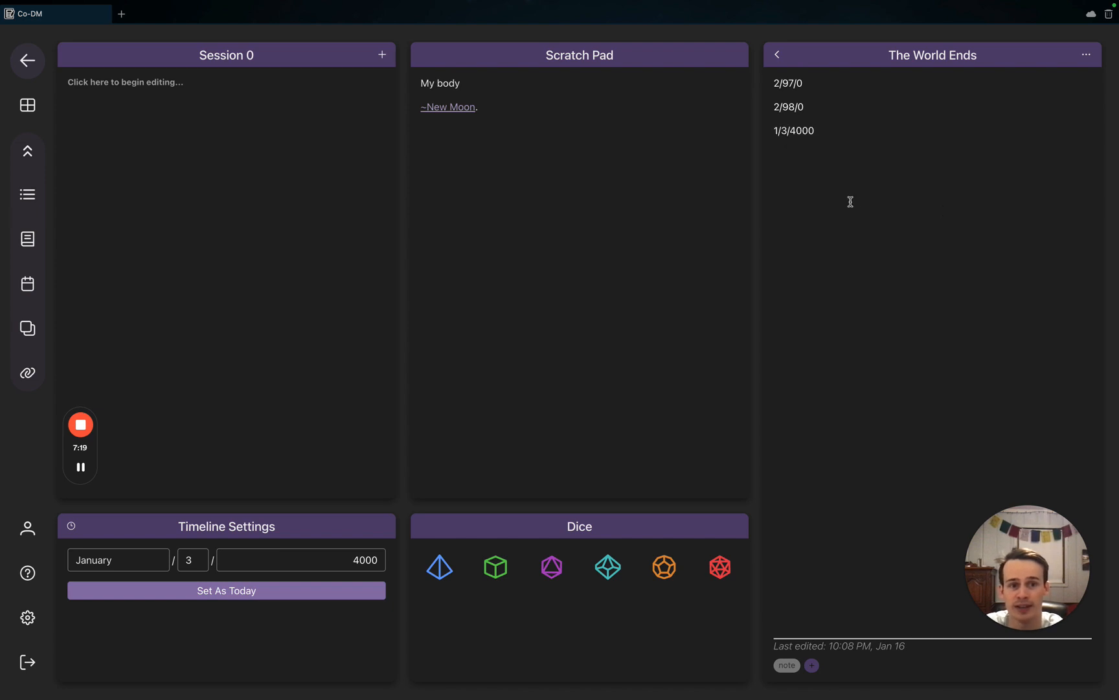
left_click(759, 195)
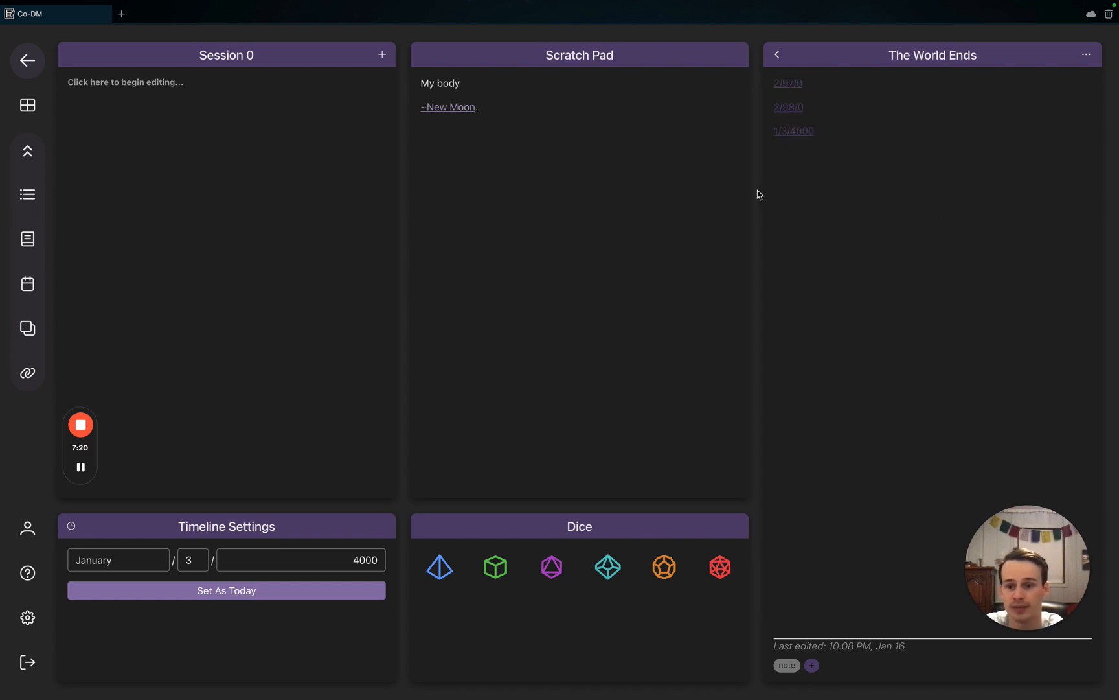
Follow the note's 1/3/4000 link to the calendar, browse several years ahead, and jump back to the current date
left_click(784, 132)
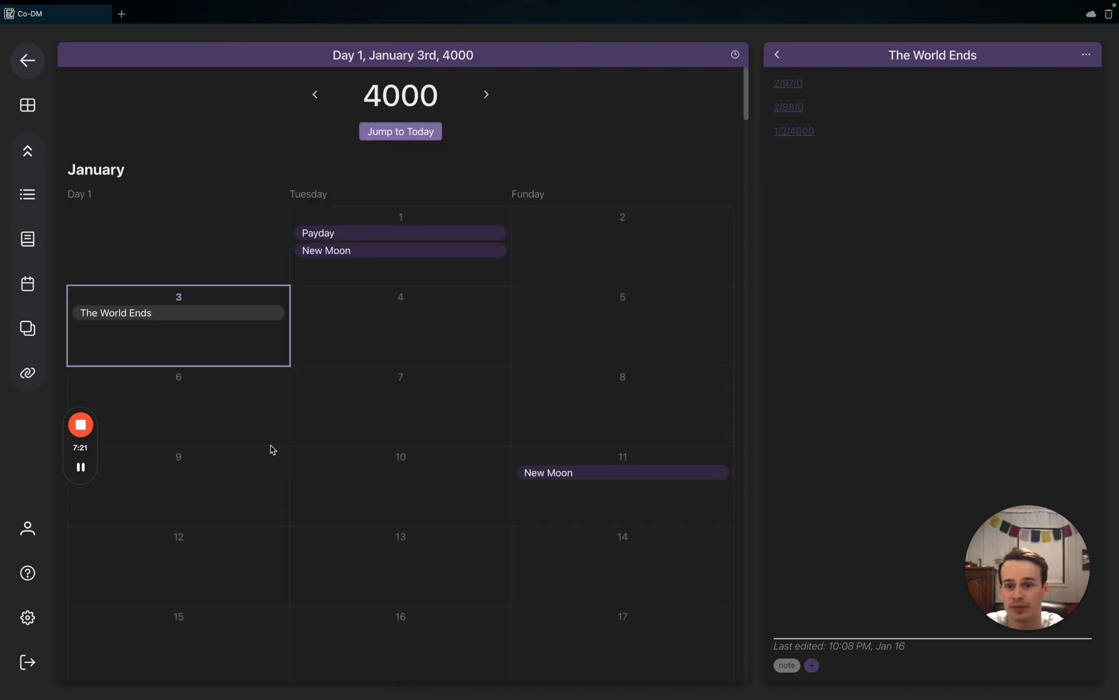
left_click(487, 95)
left_click(486, 94)
left_click(486, 94)
left_click(487, 95)
left_click(487, 94)
left_click(415, 137)
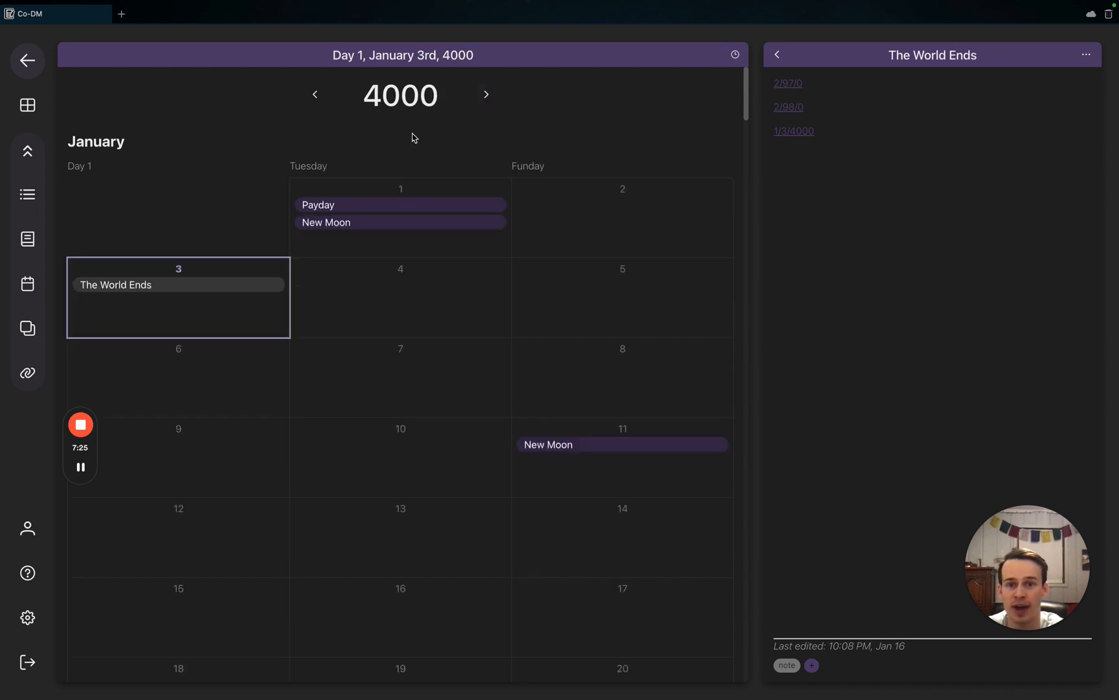